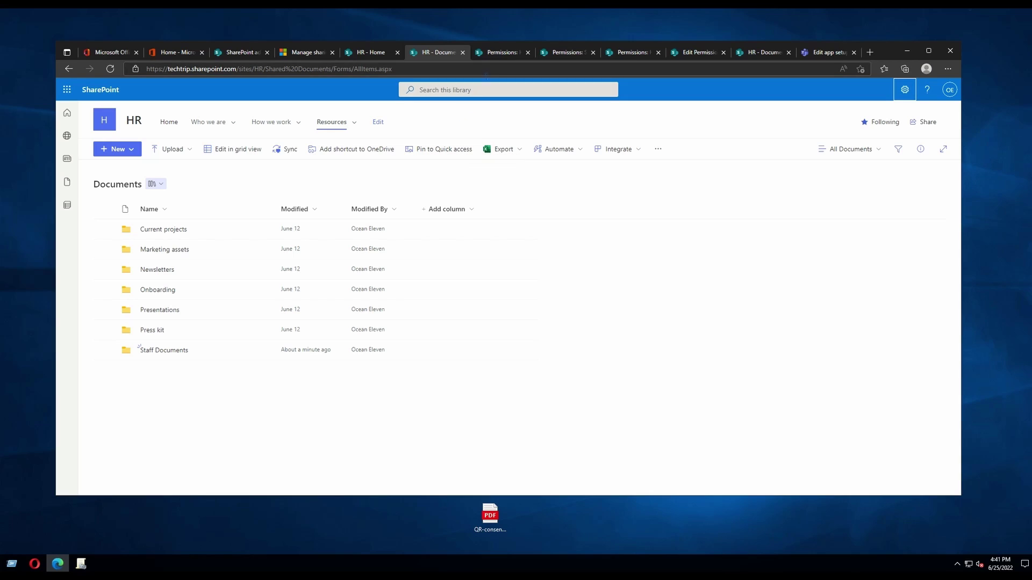
- Review the HR site's group permissions, then bring up Staff Documents' access settings
click(493, 52)
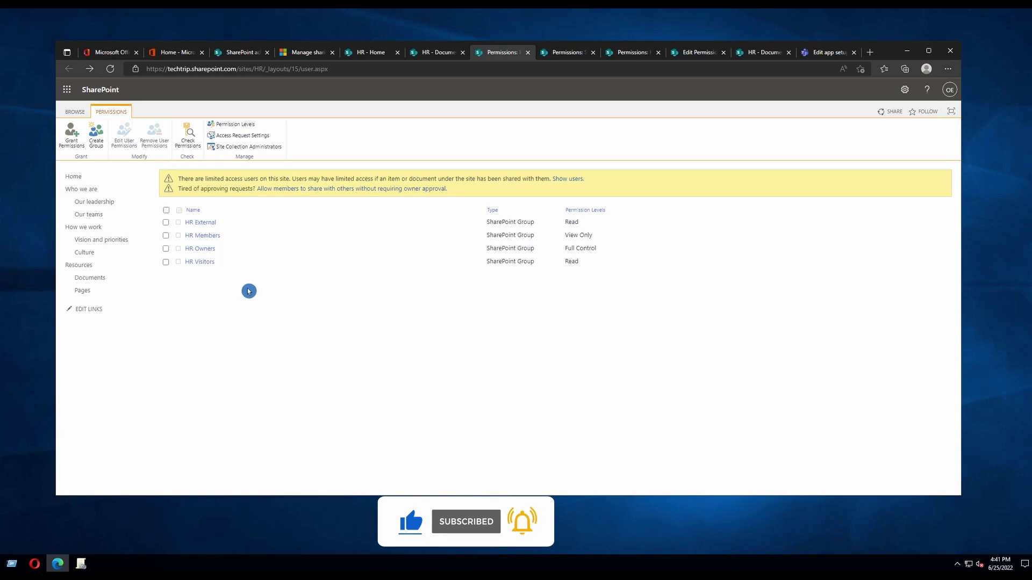
click(436, 52)
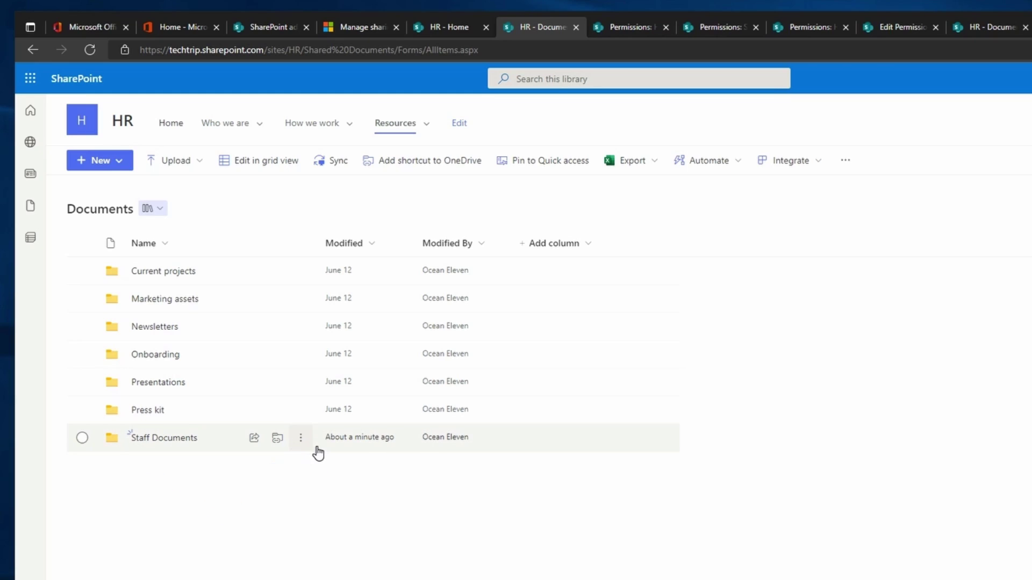
click(303, 438)
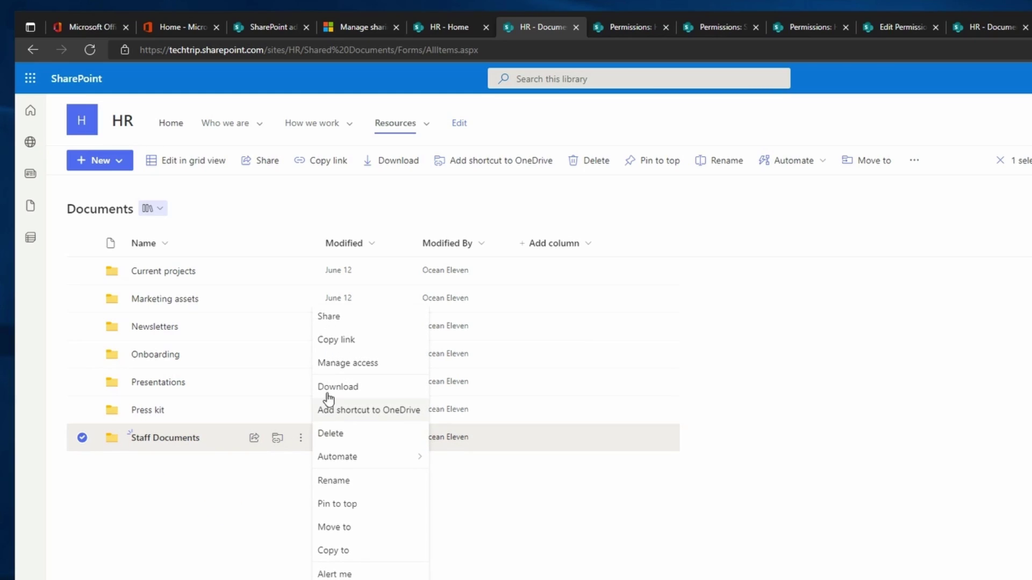
click(340, 370)
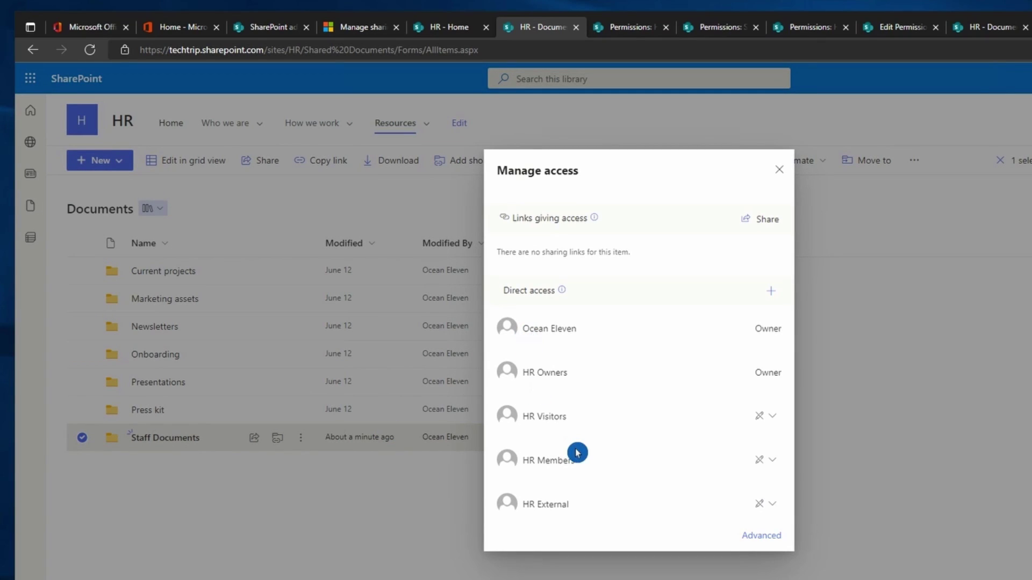
click(544, 391)
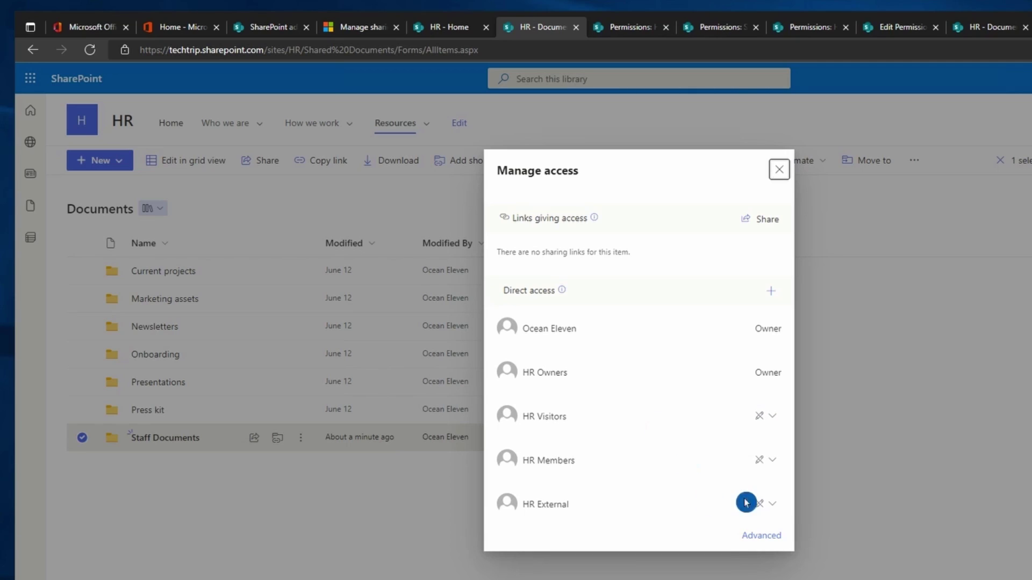
- Stop sharing Staff Documents with HR External and HR Visitors, confirming each removal
click(778, 507)
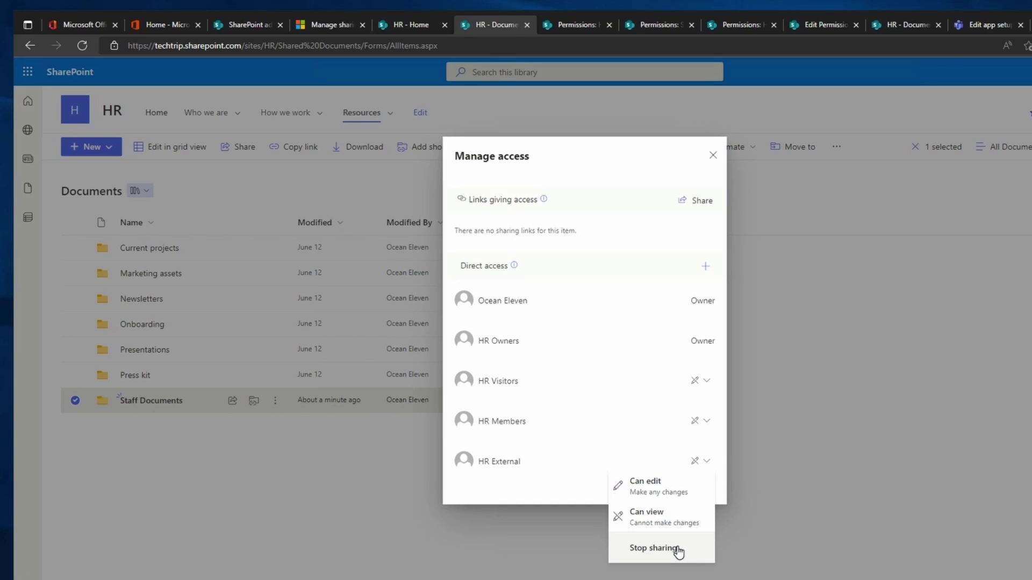
click(698, 553)
click(587, 349)
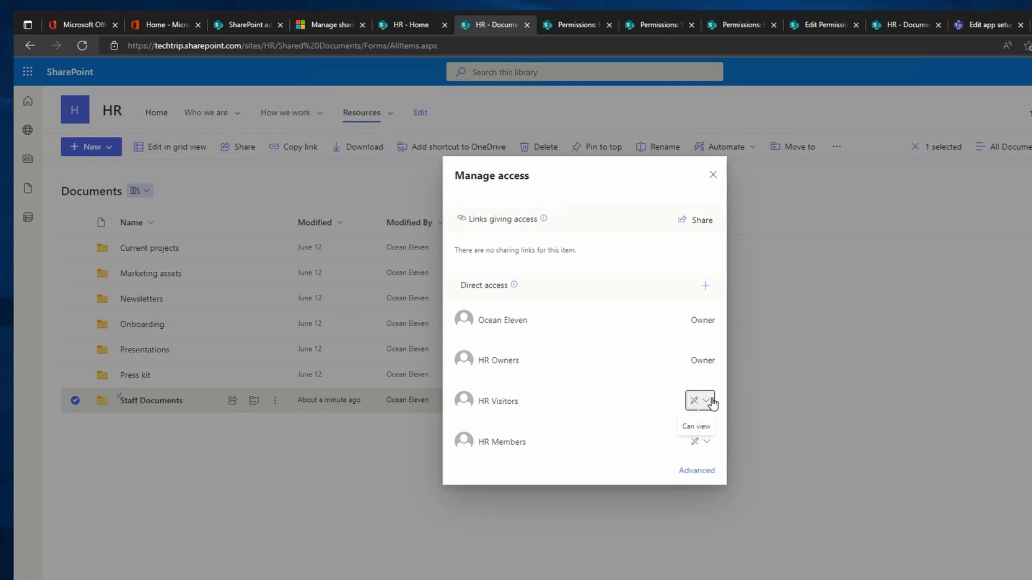
click(713, 403)
click(678, 489)
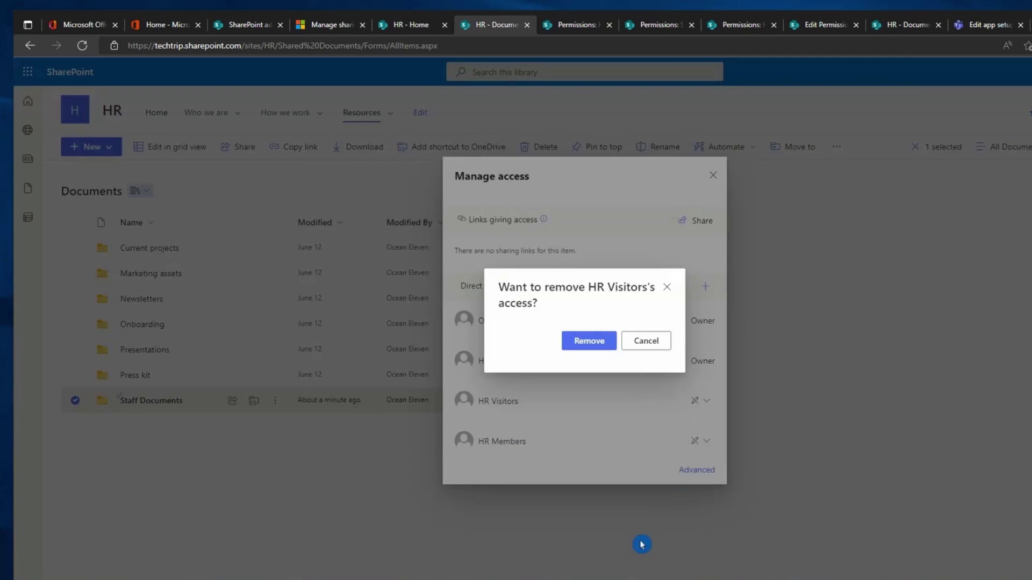
click(590, 346)
- Recheck Staff Documents' access list to verify only HR Owners and HR Members remain
click(394, 376)
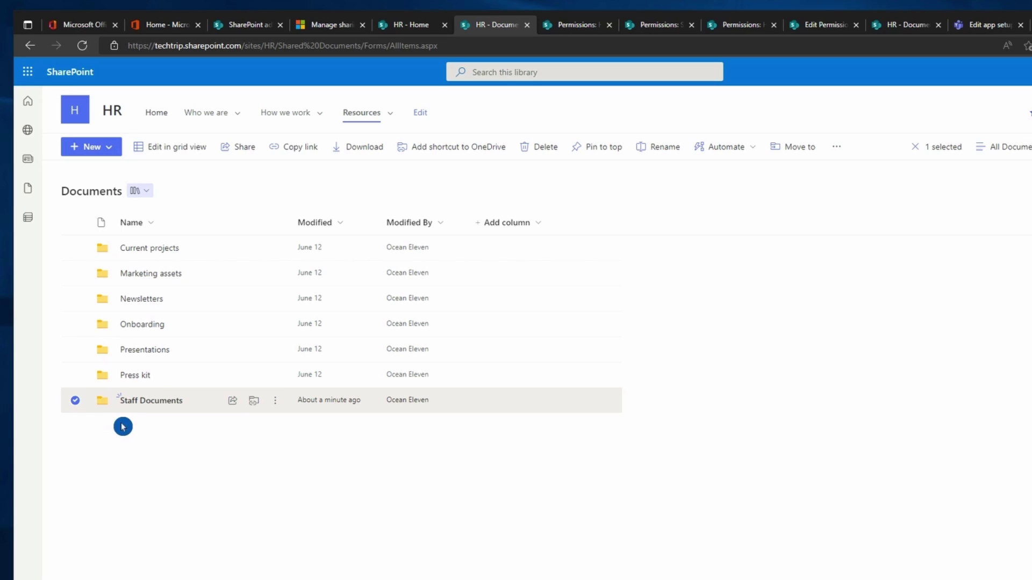
click(254, 400)
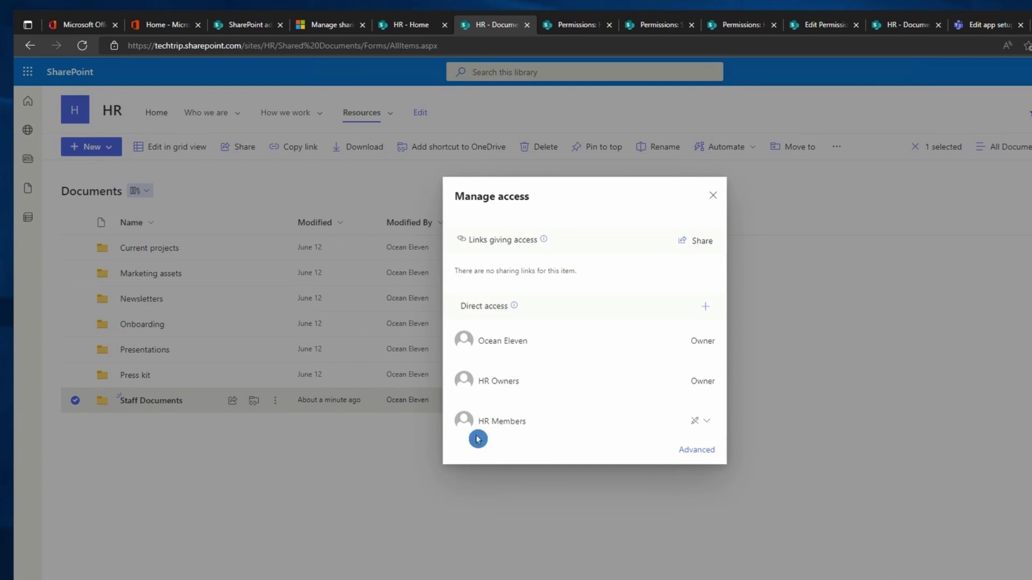
click(713, 195)
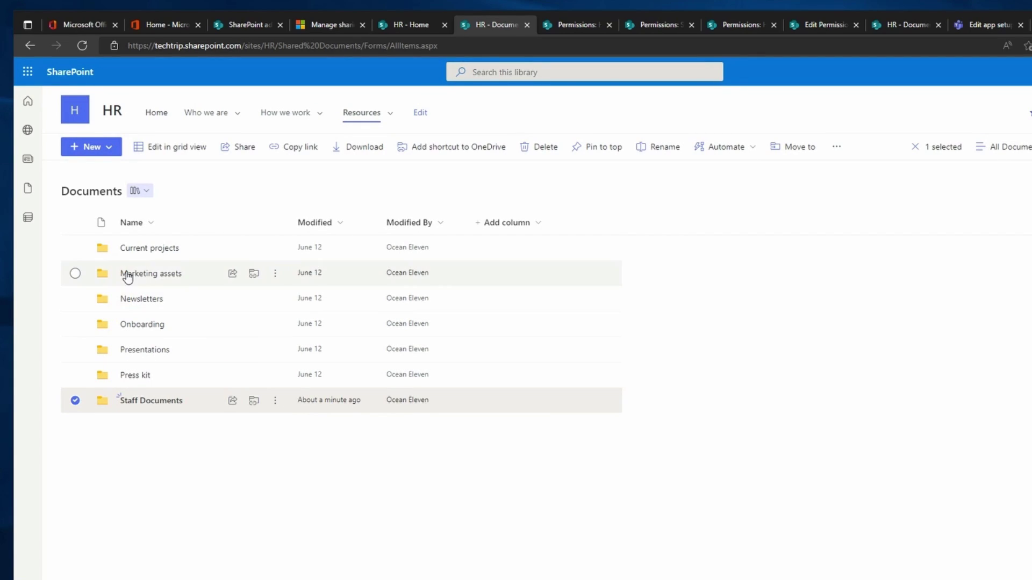
- Give the Current projects folder unique permissions by stopping inheritance from the library
click(275, 248)
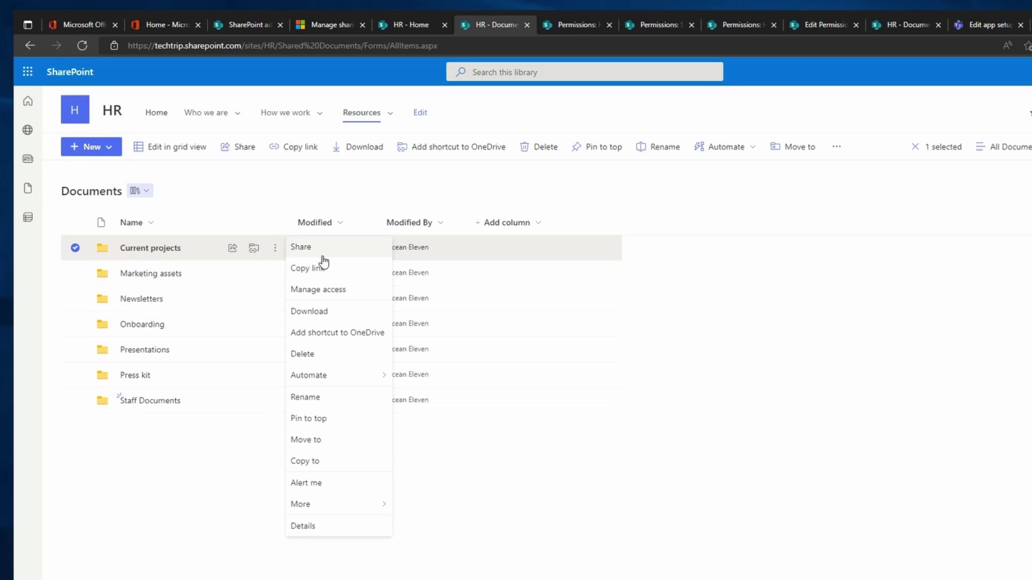
click(335, 292)
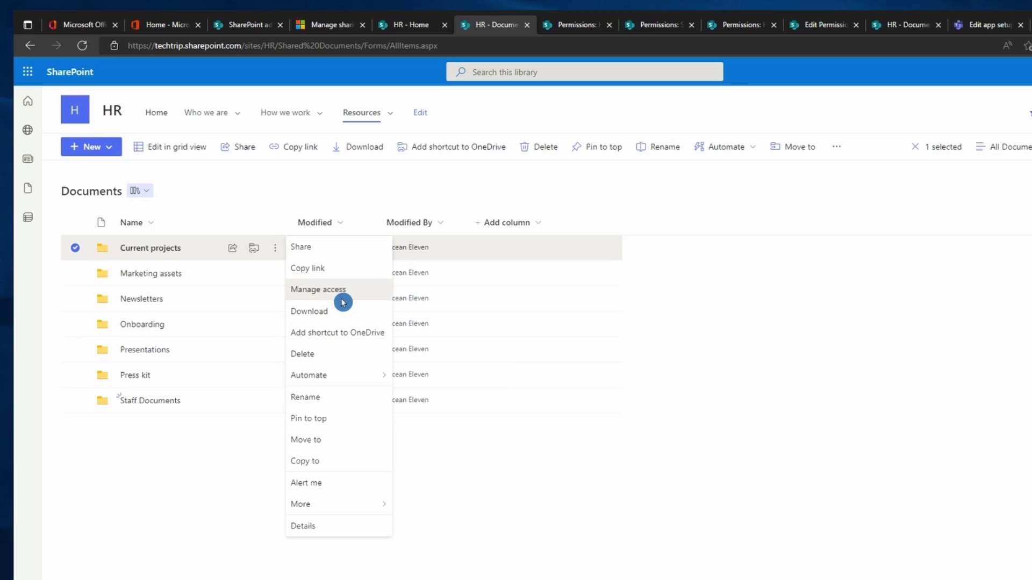
click(706, 497)
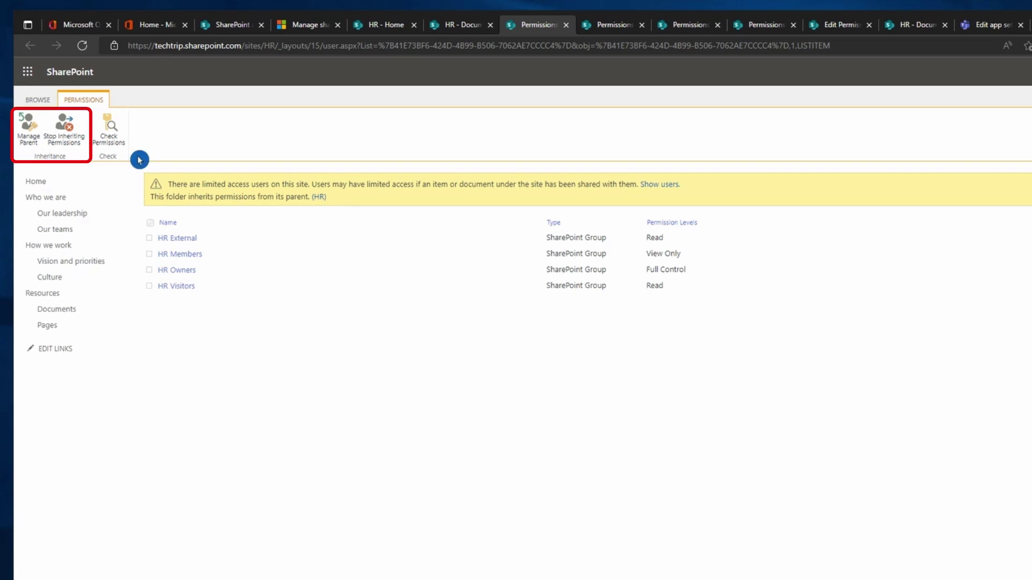
click(77, 146)
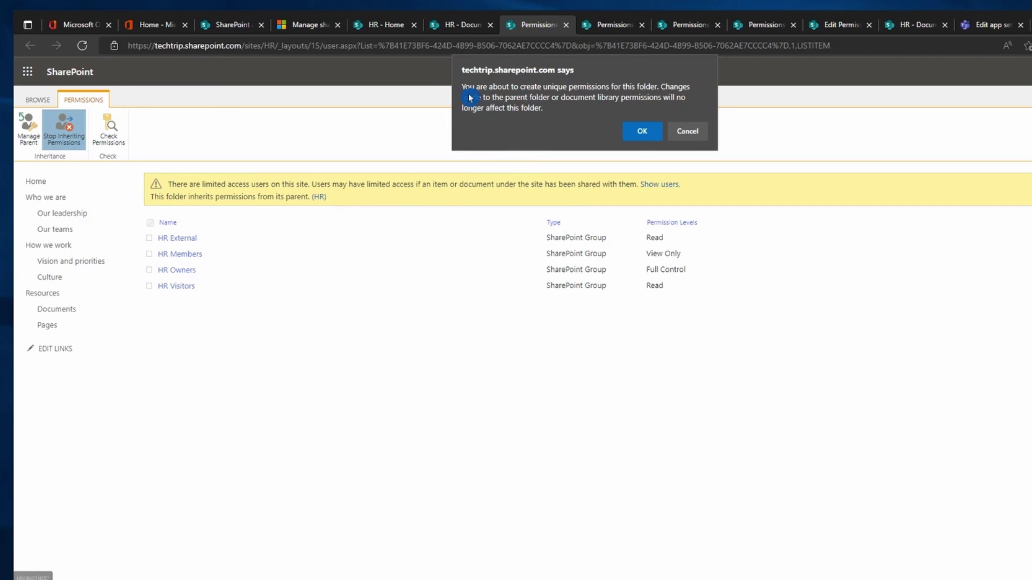
click(643, 133)
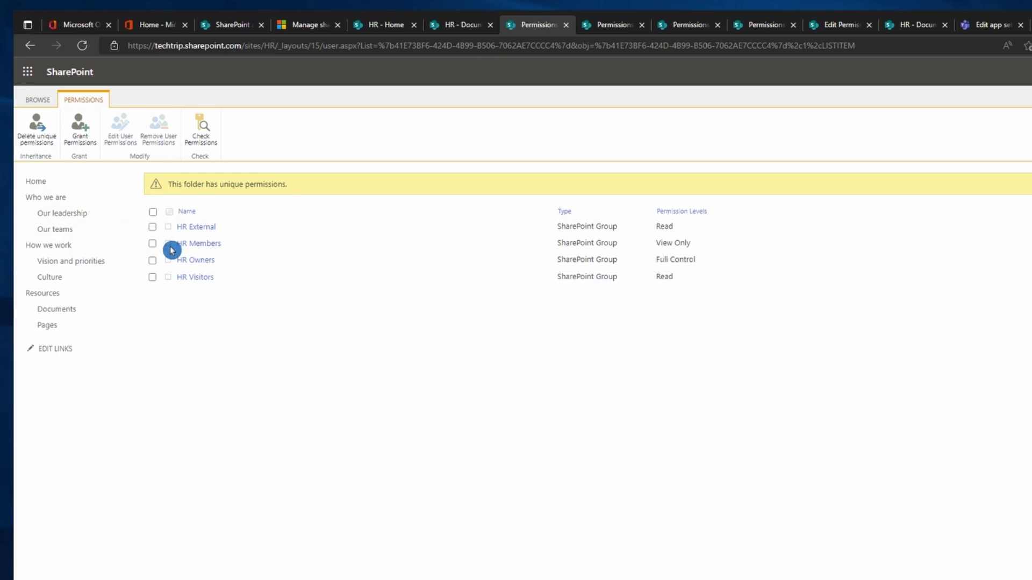
- Remove HR Members' permissions from Current projects and go to the site permissions page
click(153, 245)
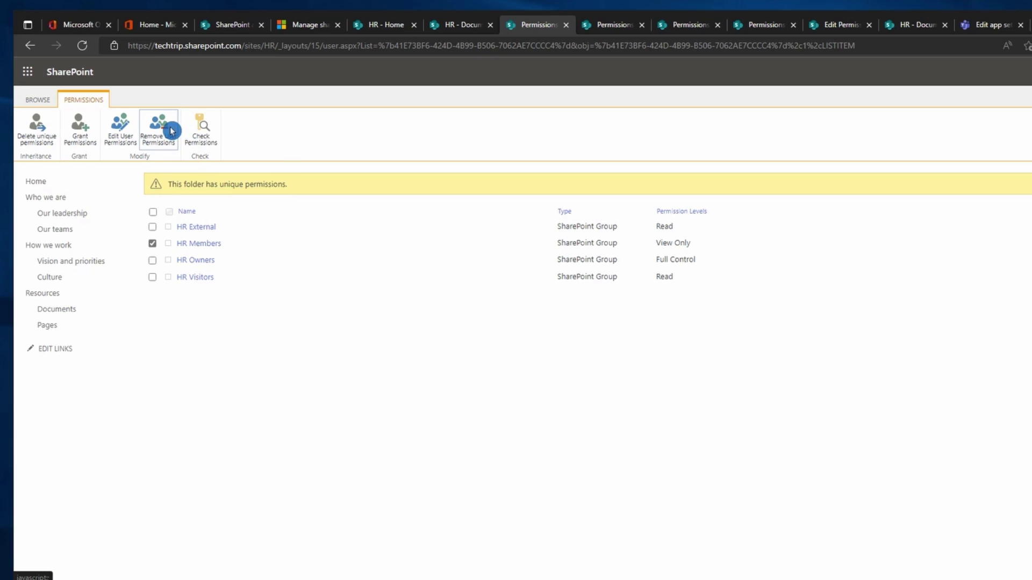
click(172, 131)
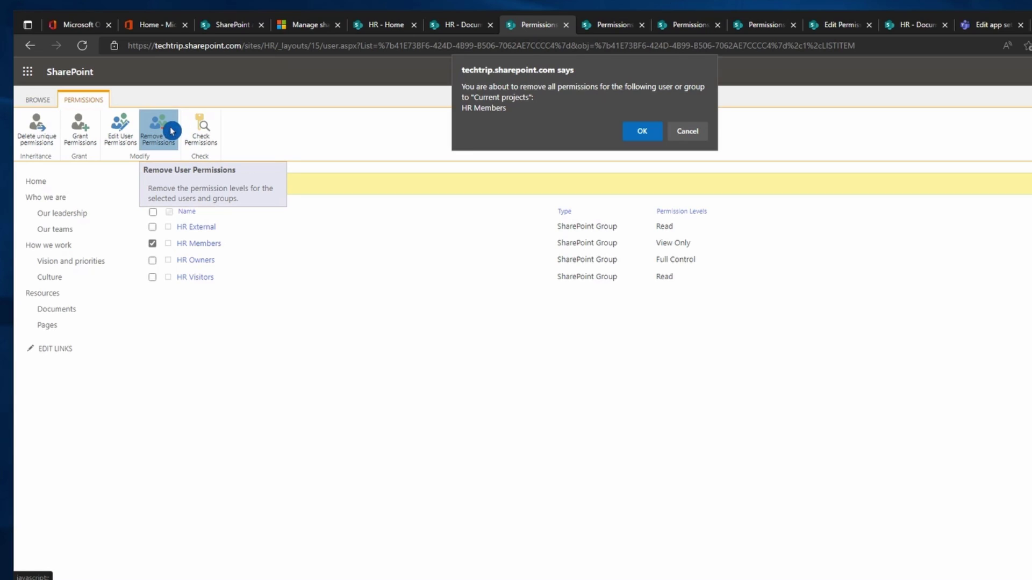
click(641, 132)
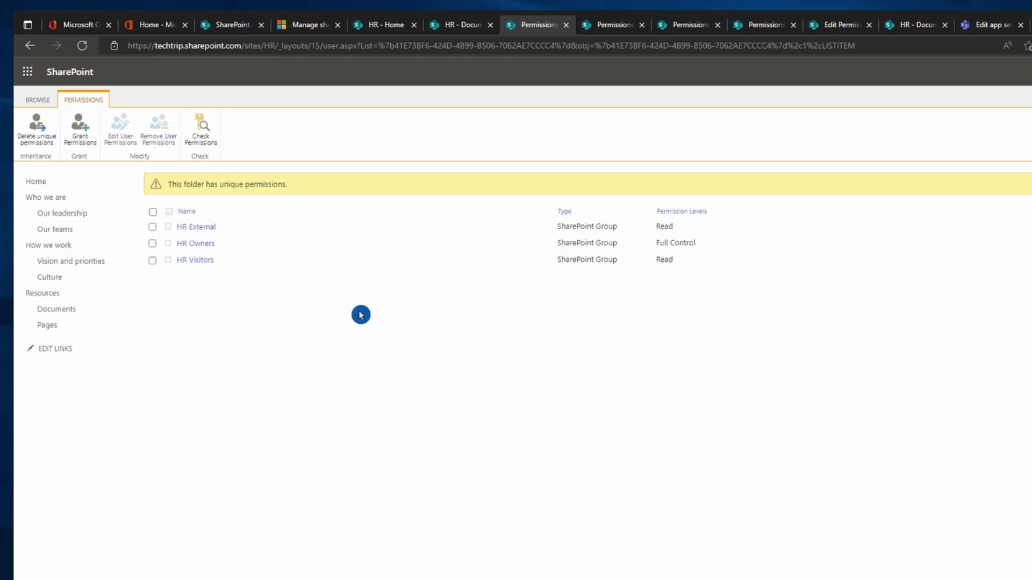
key(ctrl+Tab)
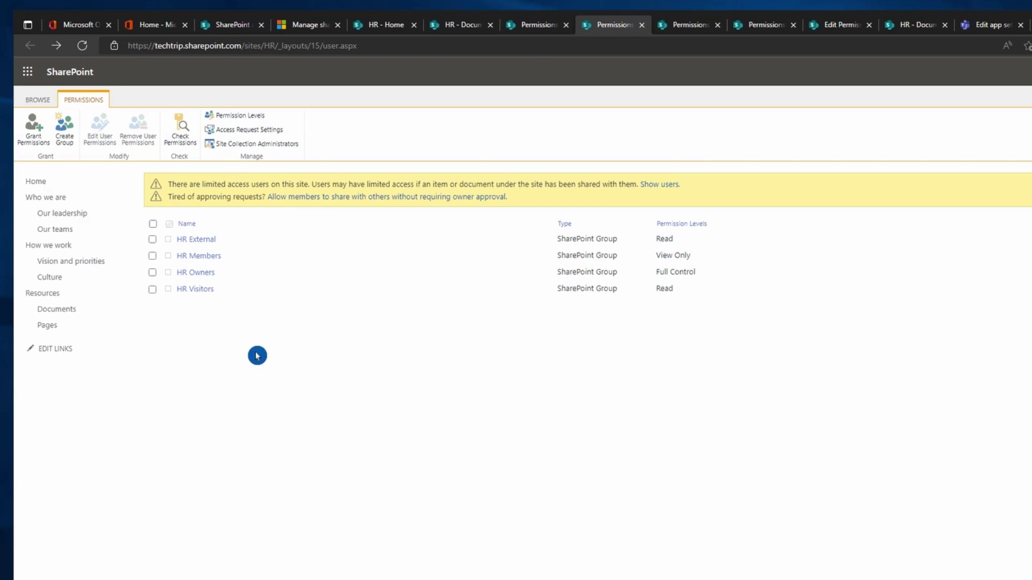
- Check the HR Members group's library view for Current projects, then return to HR Documents
click(194, 257)
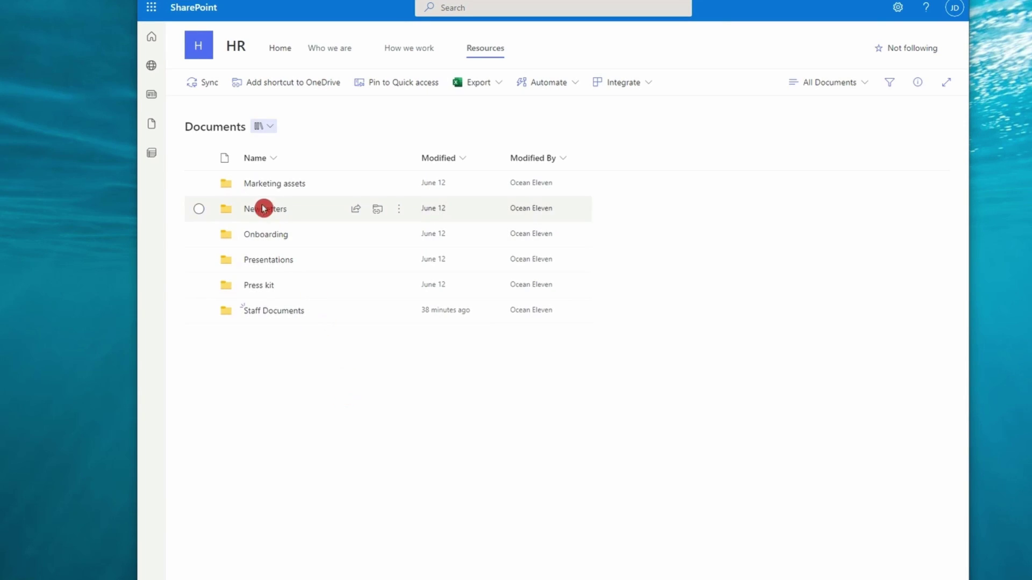
click(245, 198)
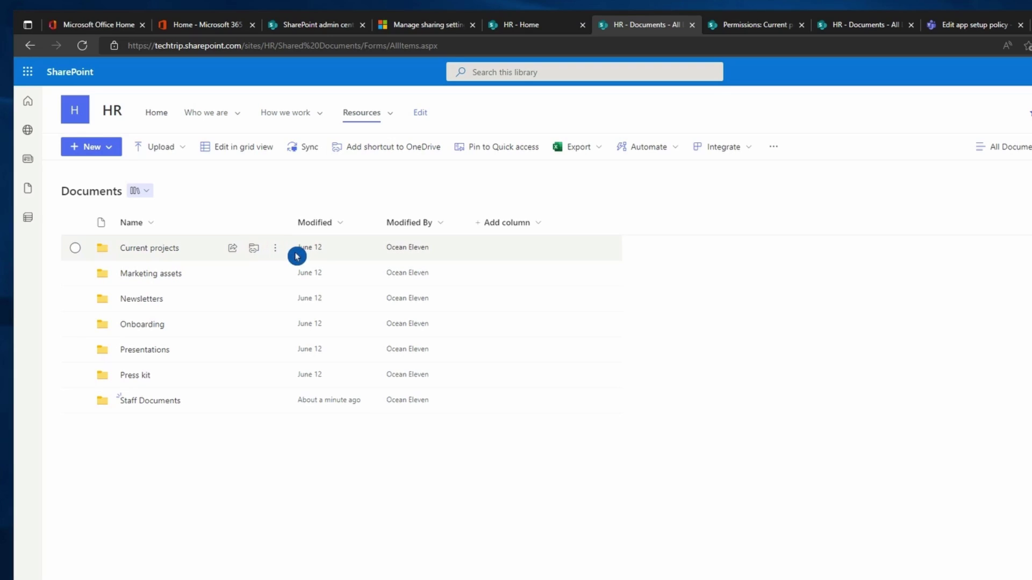
- Show Current projects' permissions: HR External and HR Visitors at Read, HR Owners at Full Control
click(275, 249)
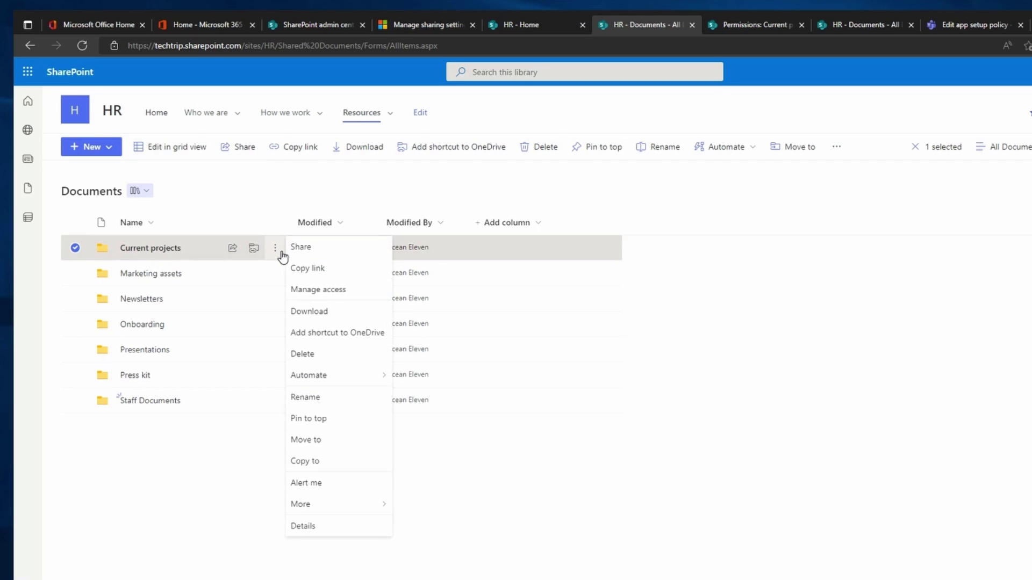
click(346, 296)
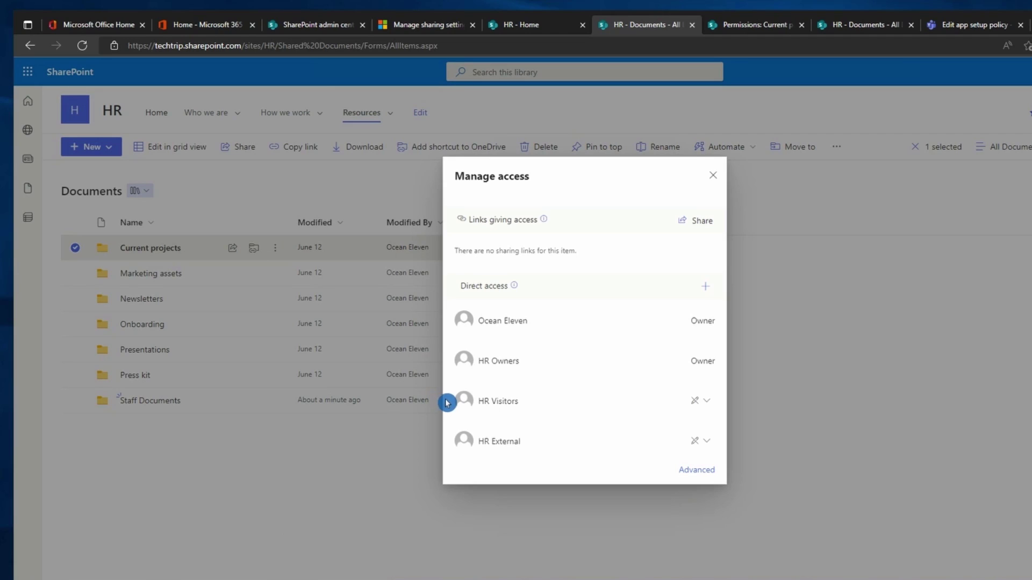
click(696, 471)
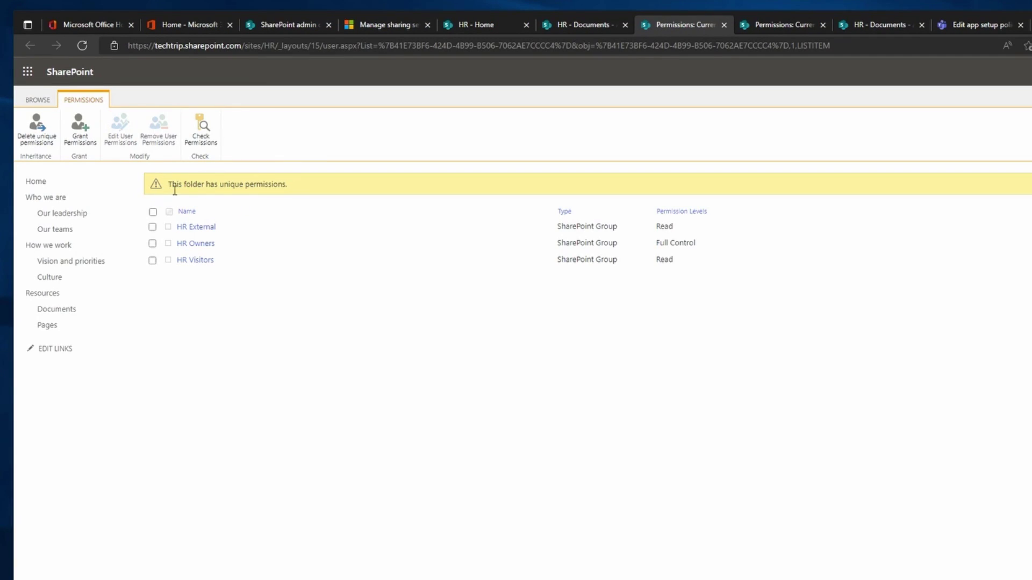
triple_click(242, 277)
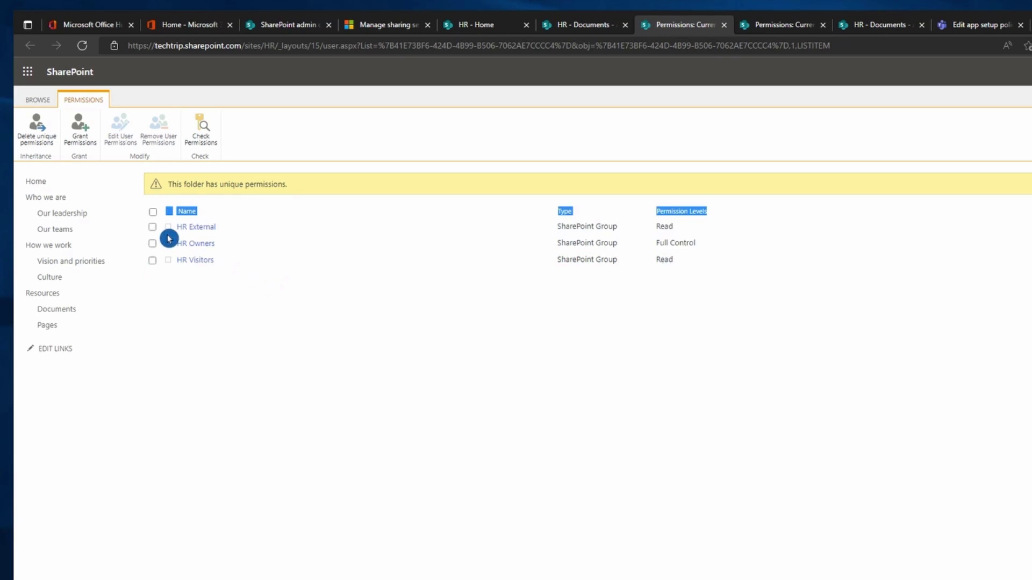
click(328, 310)
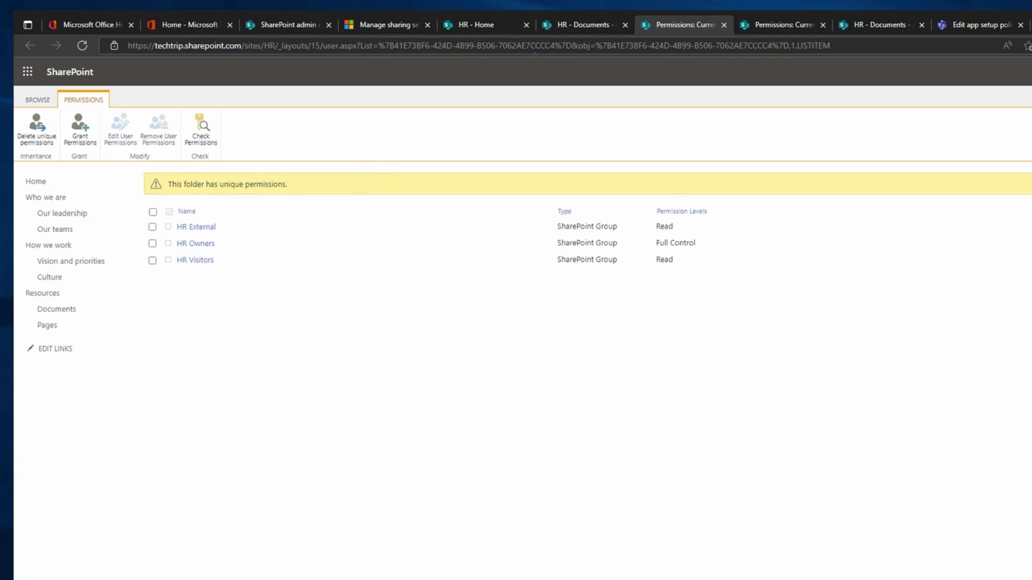
click(587, 27)
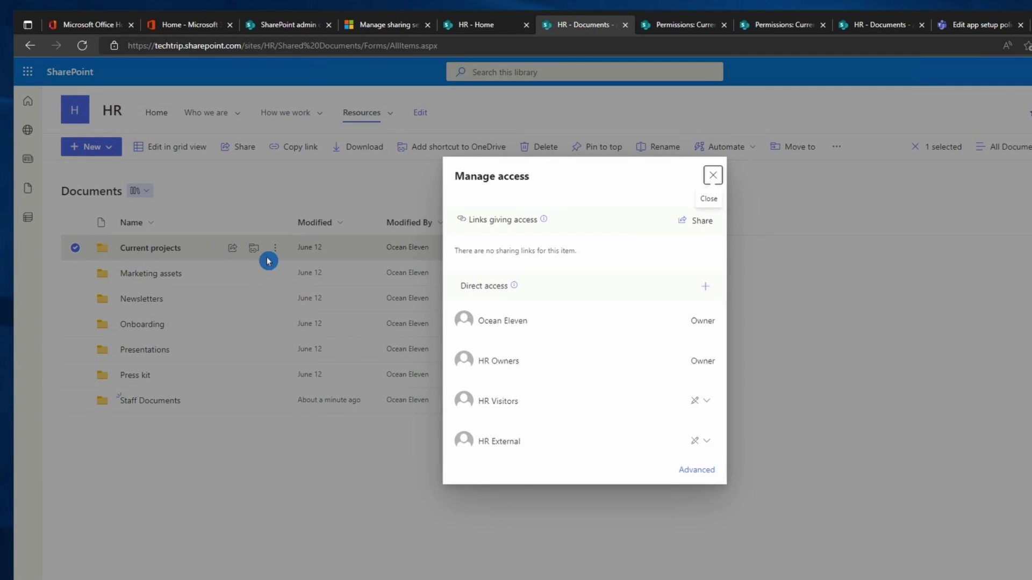
click(669, 26)
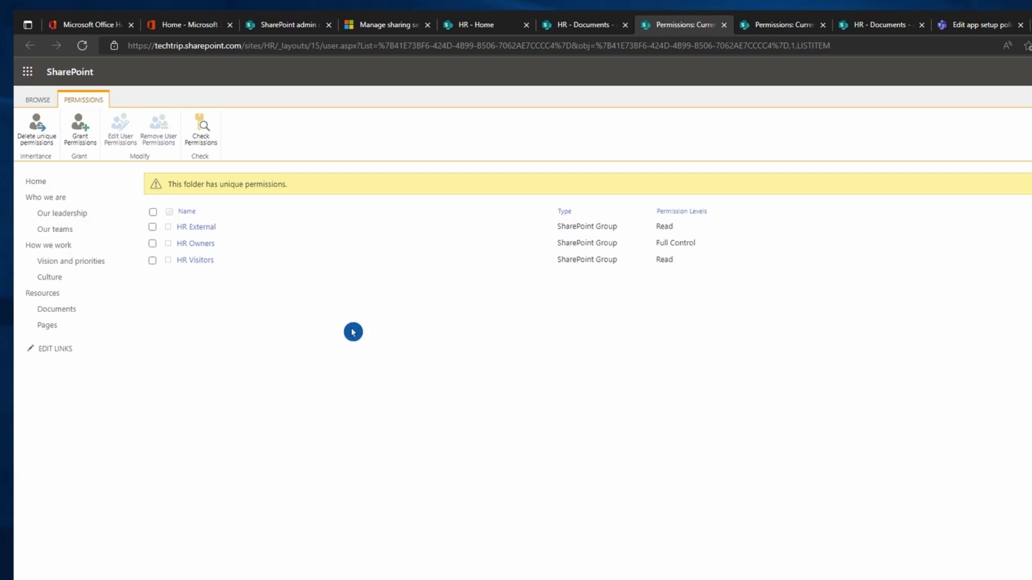
- Grant HR Members Read access on Current projects with the email invitation turned off
click(88, 144)
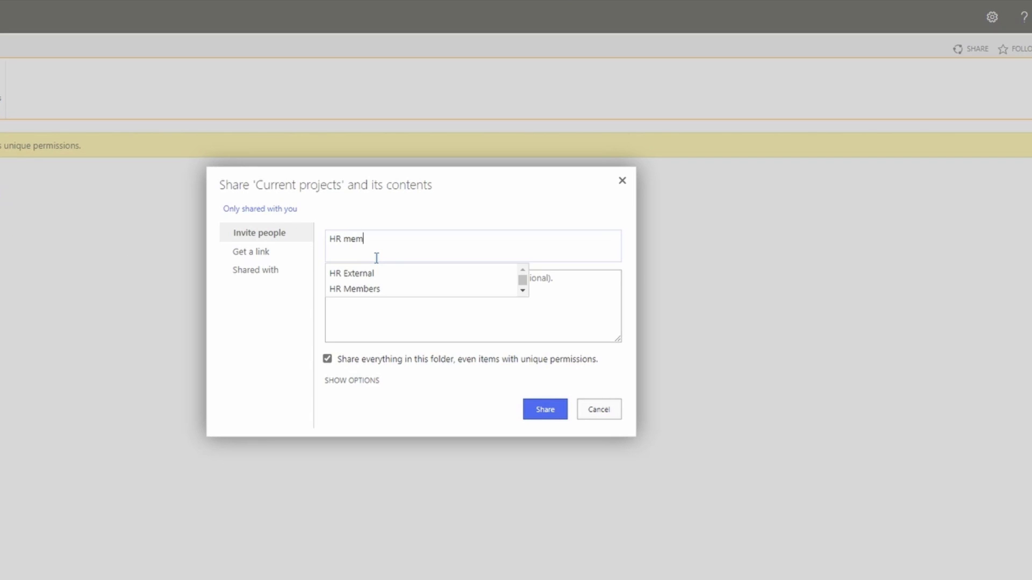
click(386, 275)
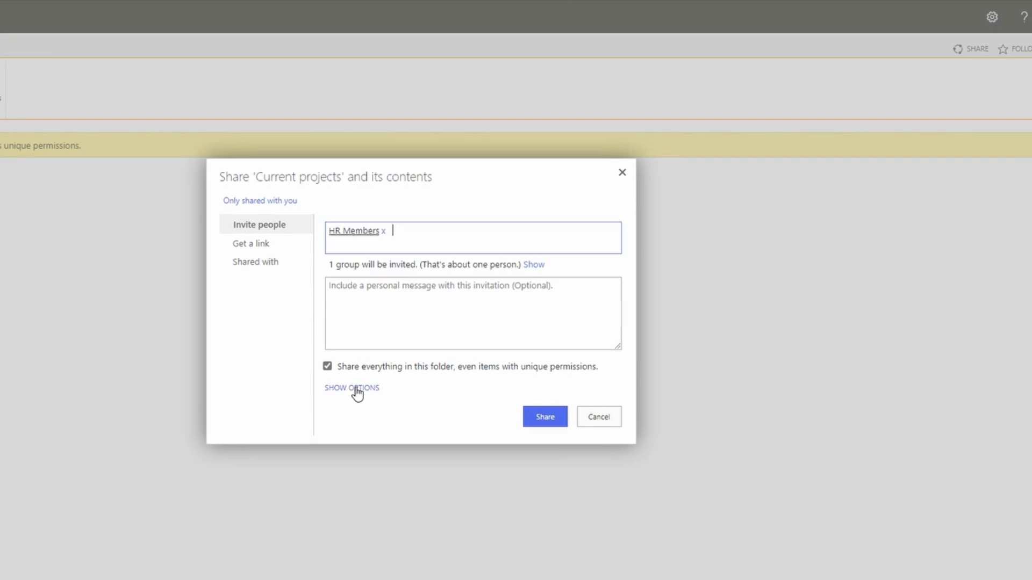
click(349, 392)
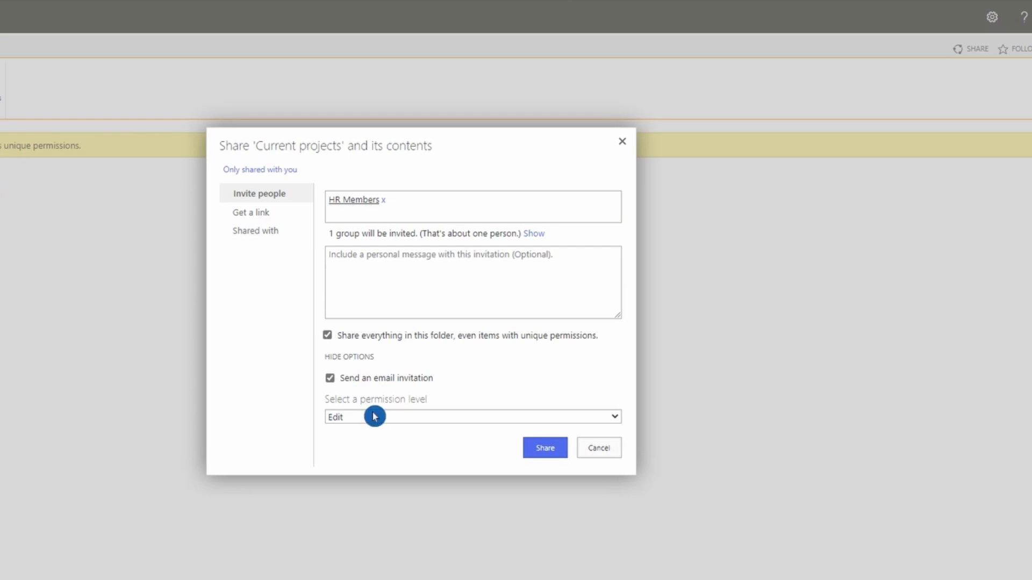
click(341, 383)
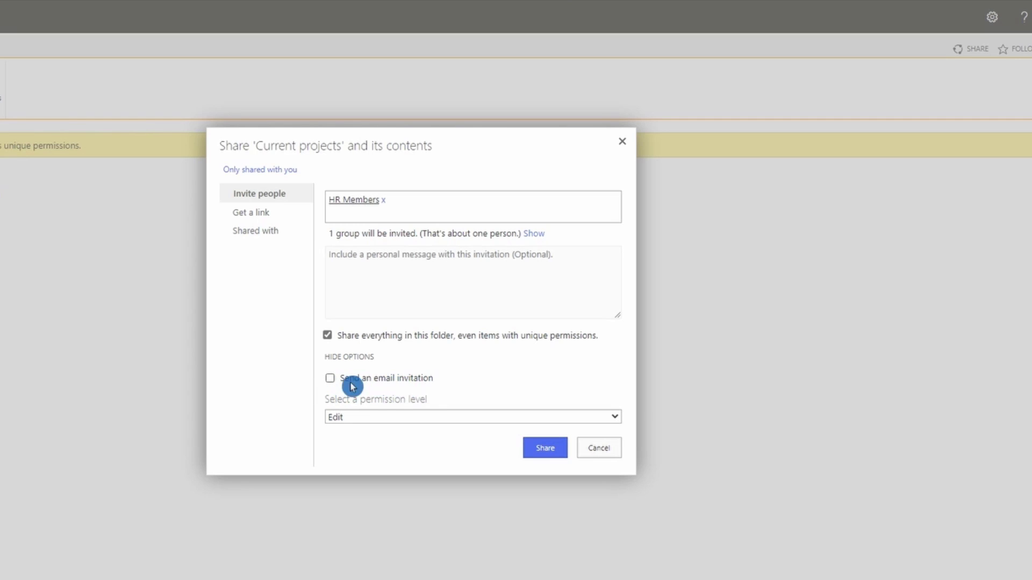
drag(329, 410, 336, 404)
click(343, 403)
click(371, 423)
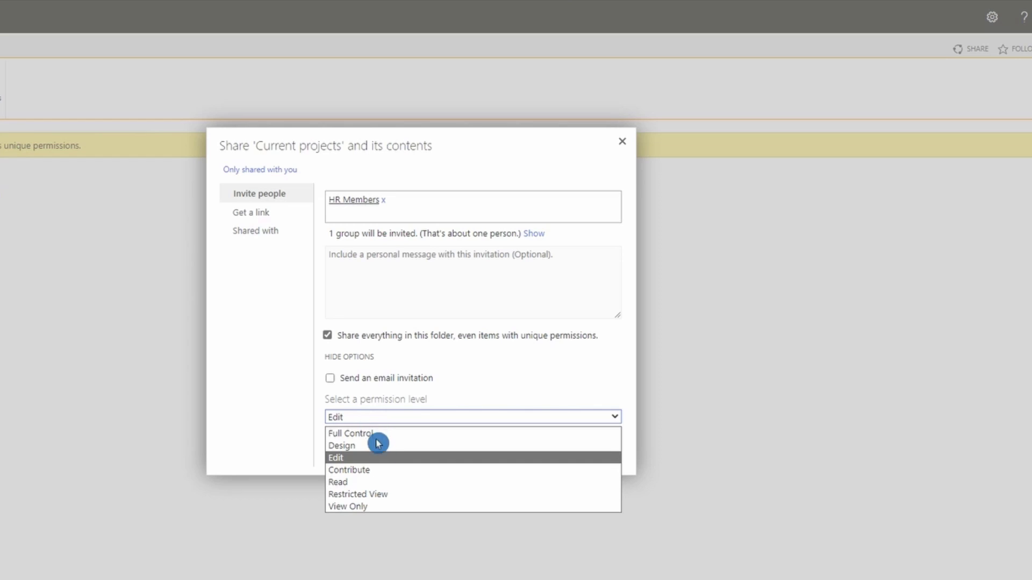
click(403, 486)
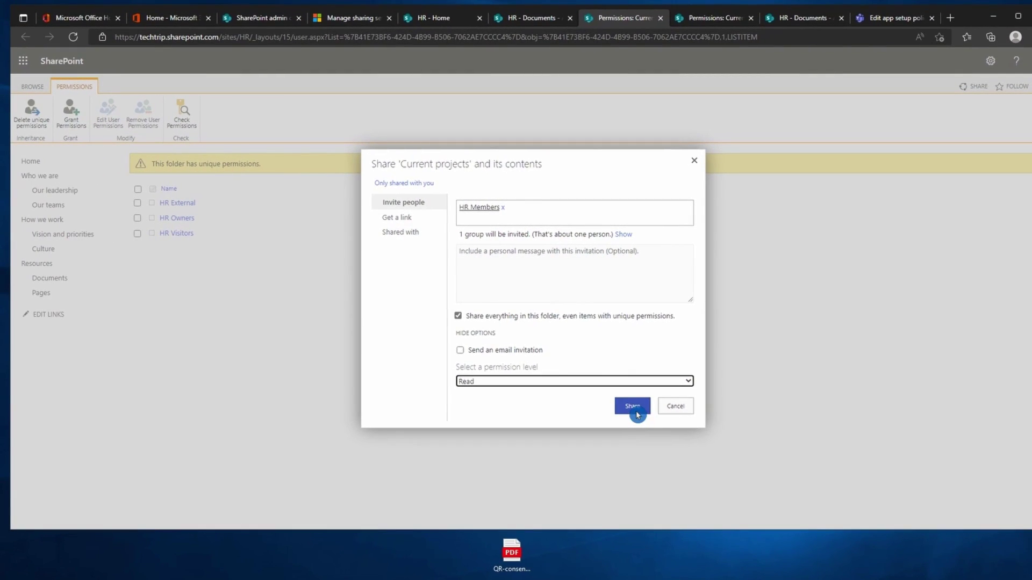
click(545, 447)
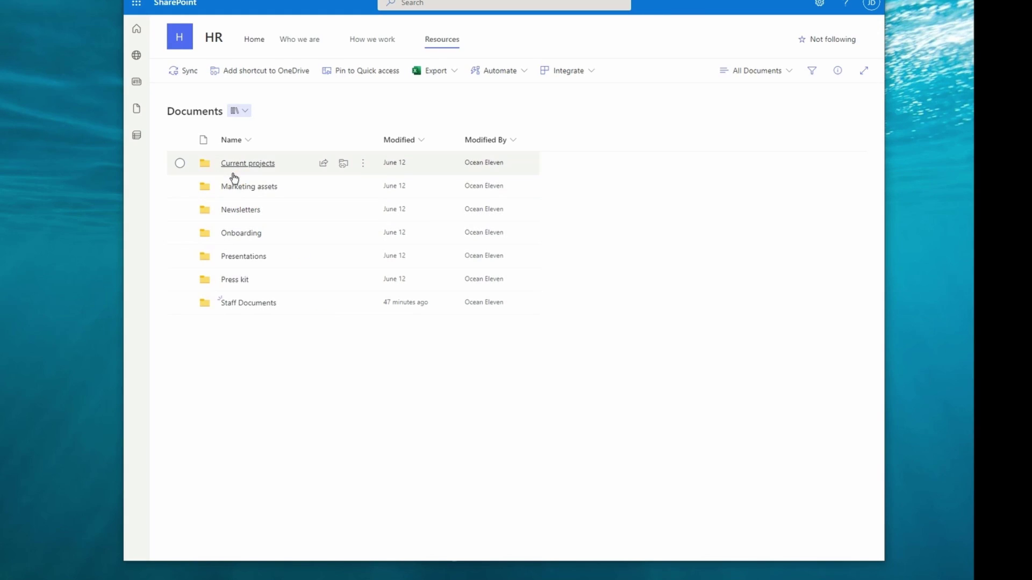
- Check the Current projects folder's contents, then return to the HR Documents library
click(268, 165)
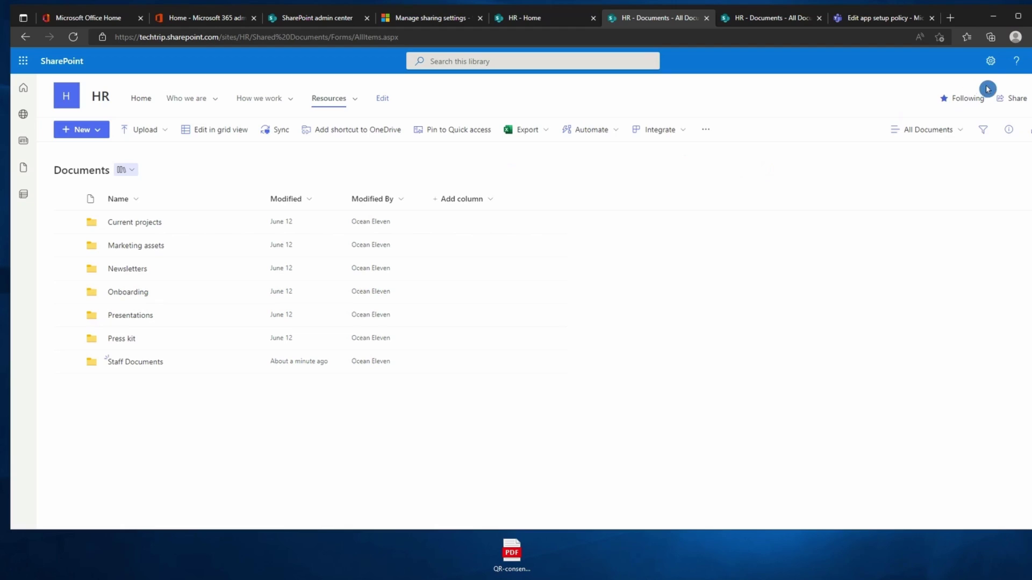
click(990, 60)
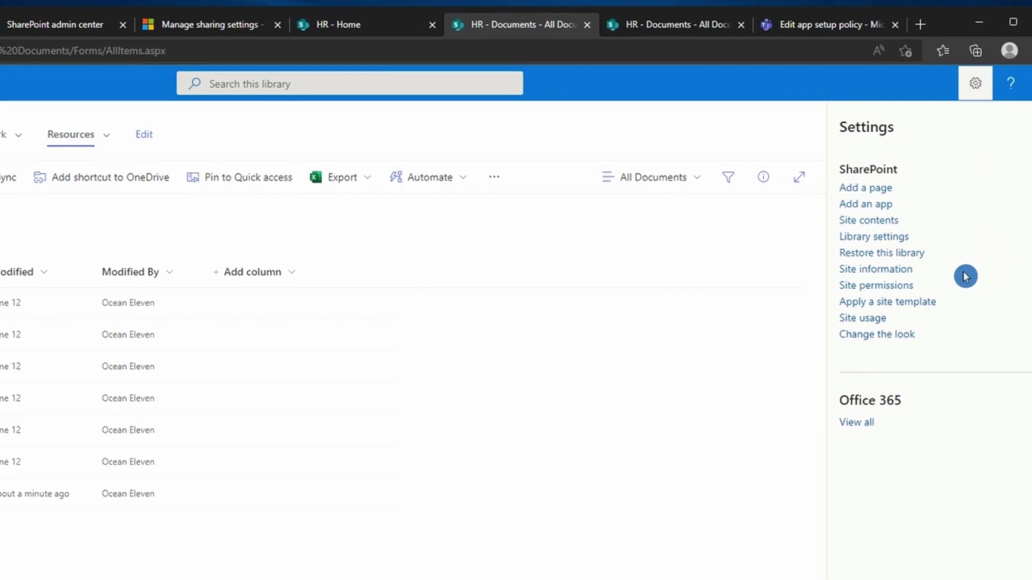
- Open the HR site's advanced permissions and list the content with unique permissions
click(907, 296)
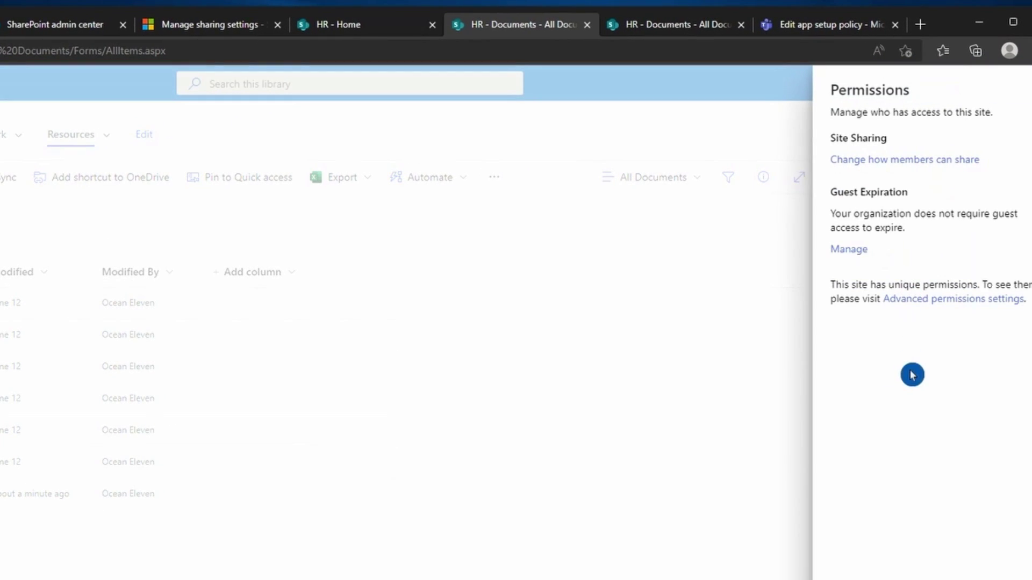
click(927, 299)
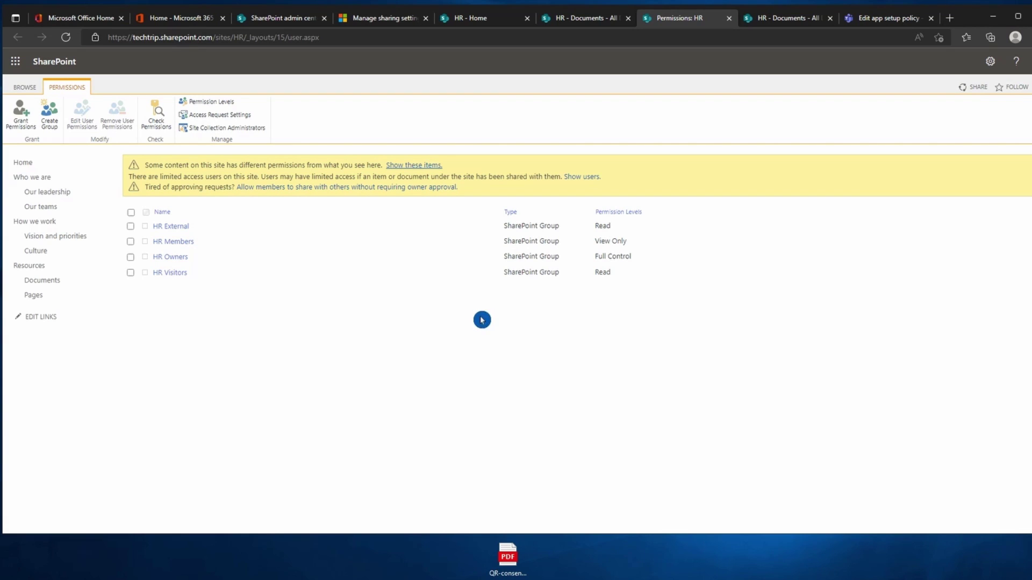
drag(145, 166, 153, 170)
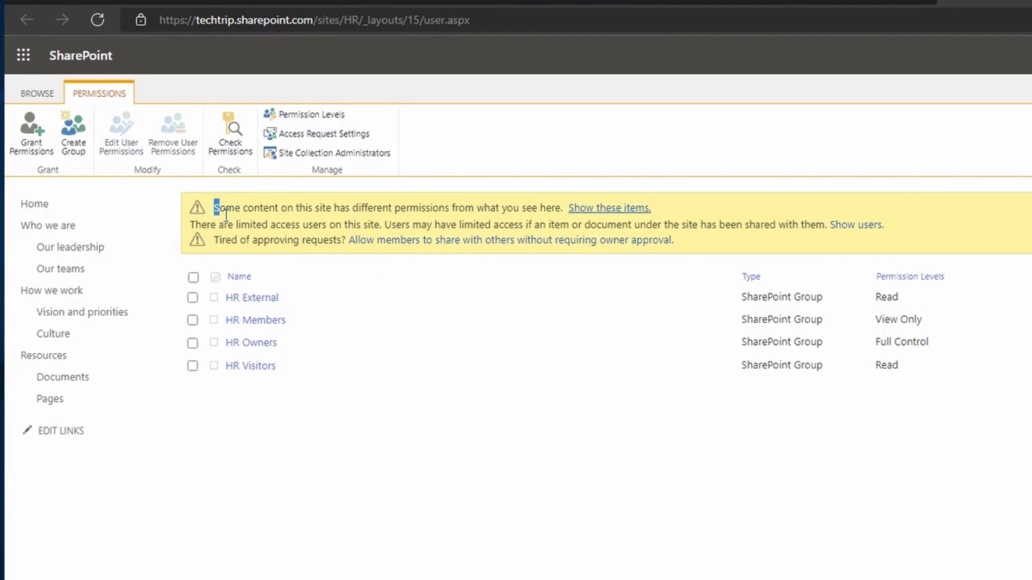
drag(225, 215, 541, 214)
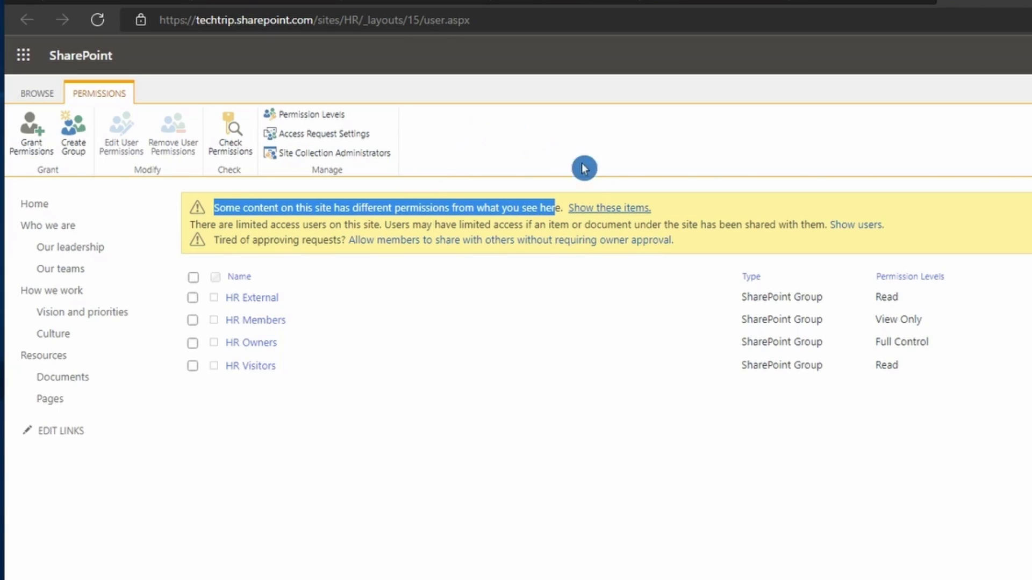
click(633, 210)
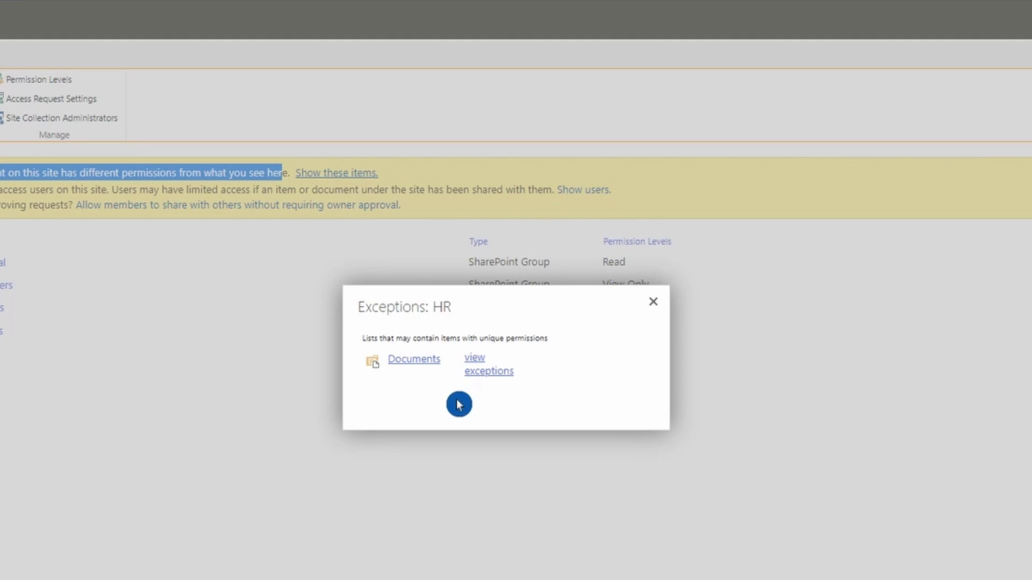
- Show the Documents library's exceptions and open Staff Documents' permissions and sharing dialog
click(479, 361)
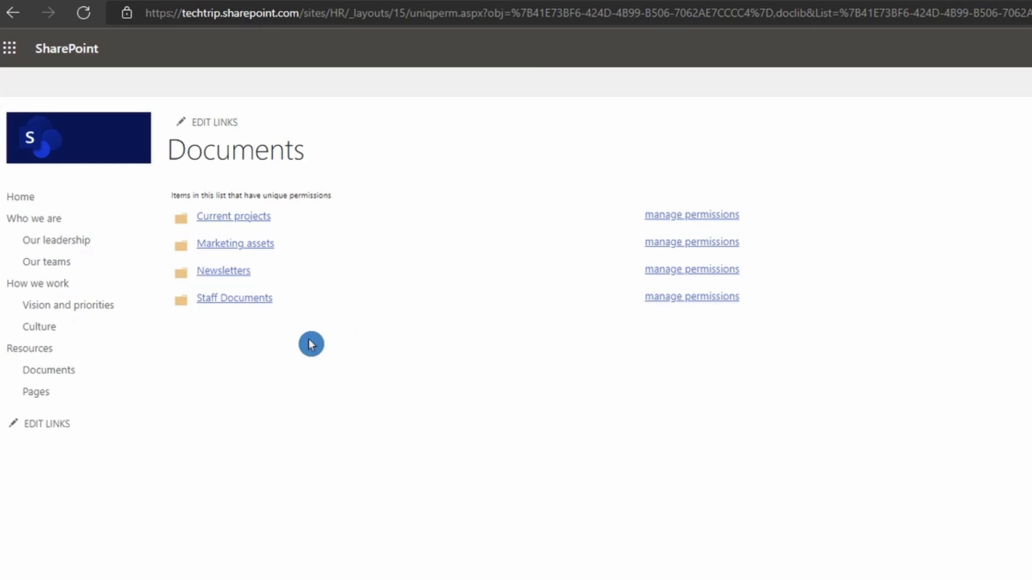
click(676, 302)
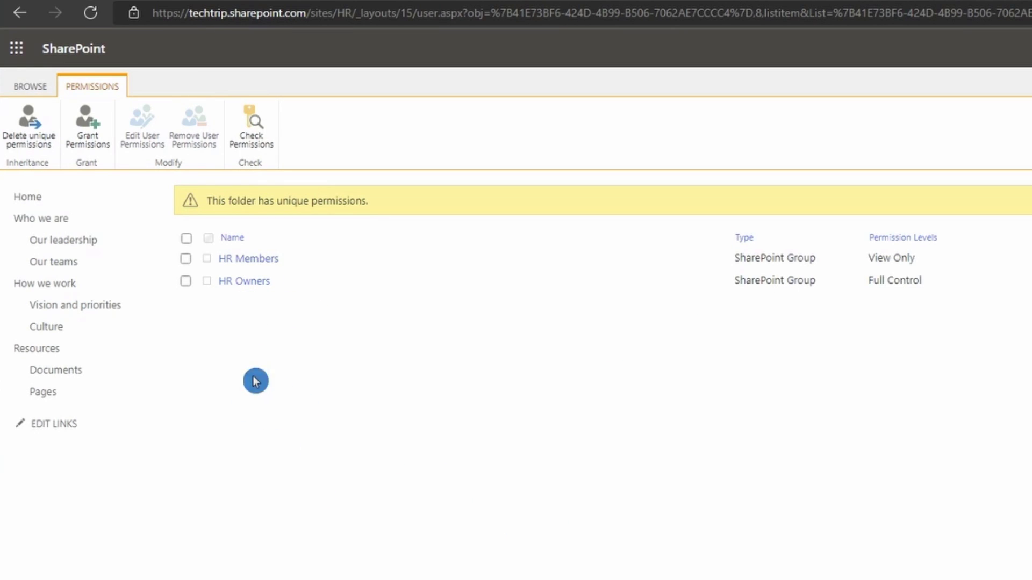
click(94, 131)
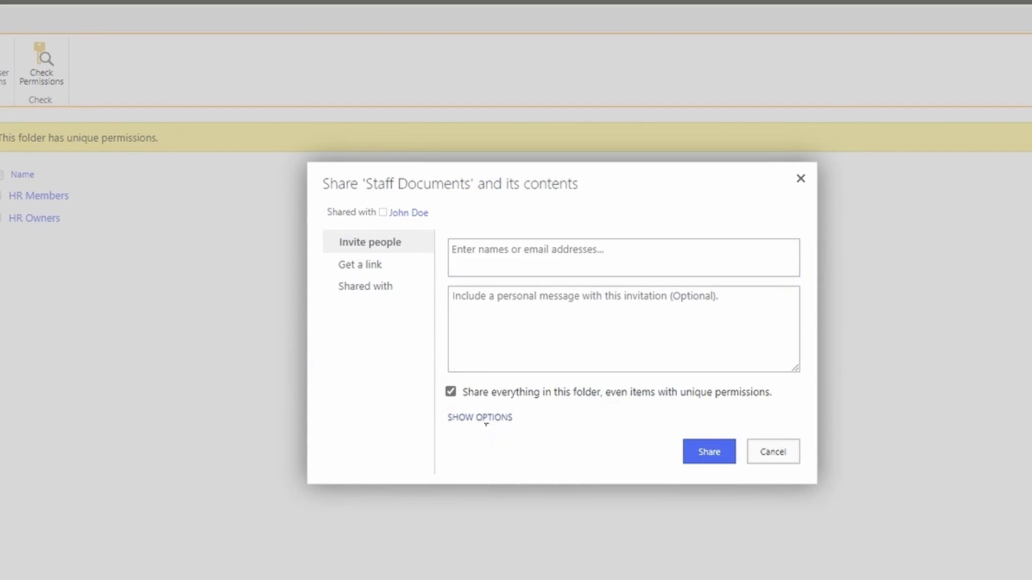
- Share Staff Documents with the HR Visitors group at Restricted View, no email invitation
click(483, 418)
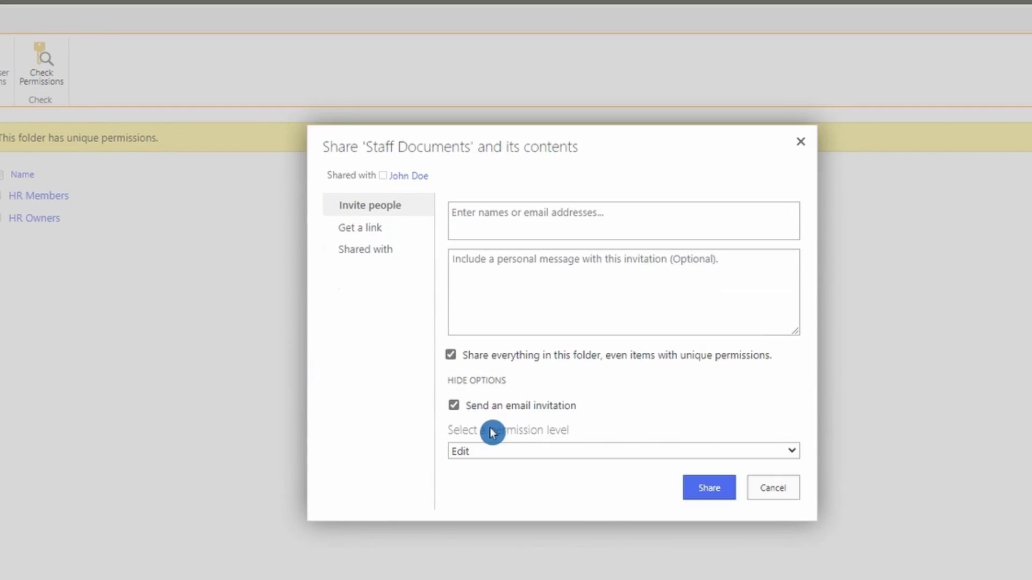
click(466, 415)
click(501, 237)
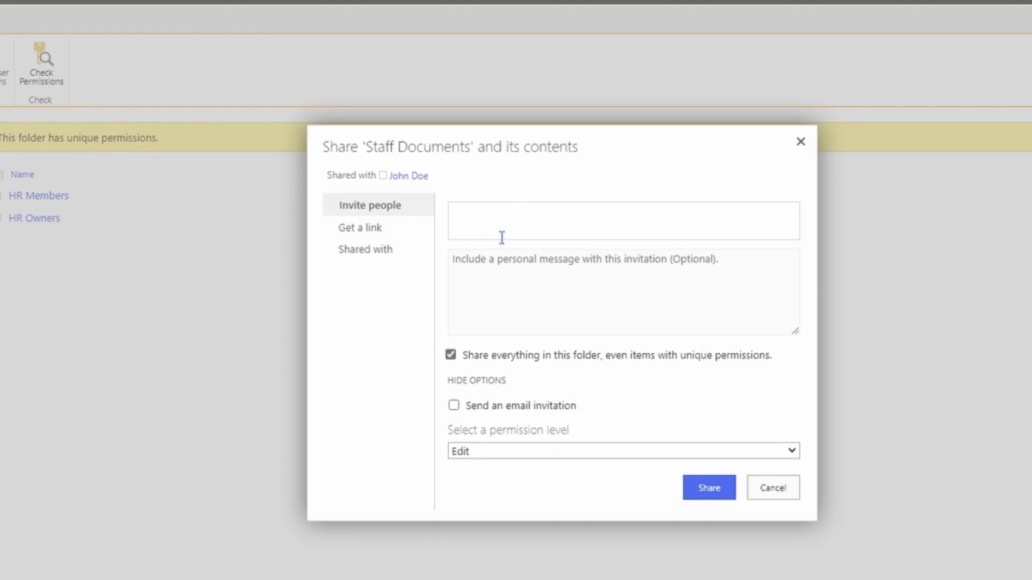
text(HR Vis)
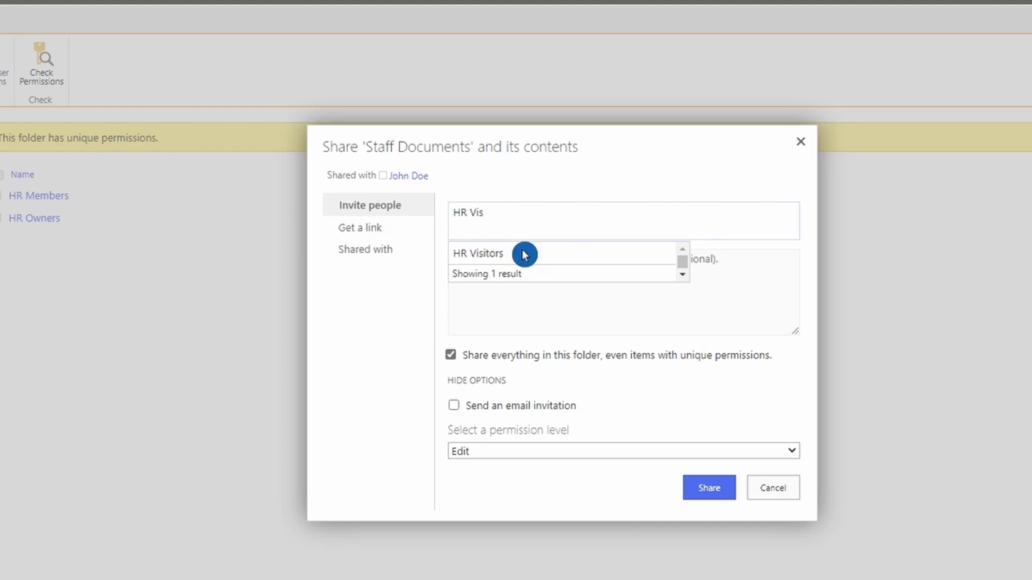
click(524, 253)
click(454, 457)
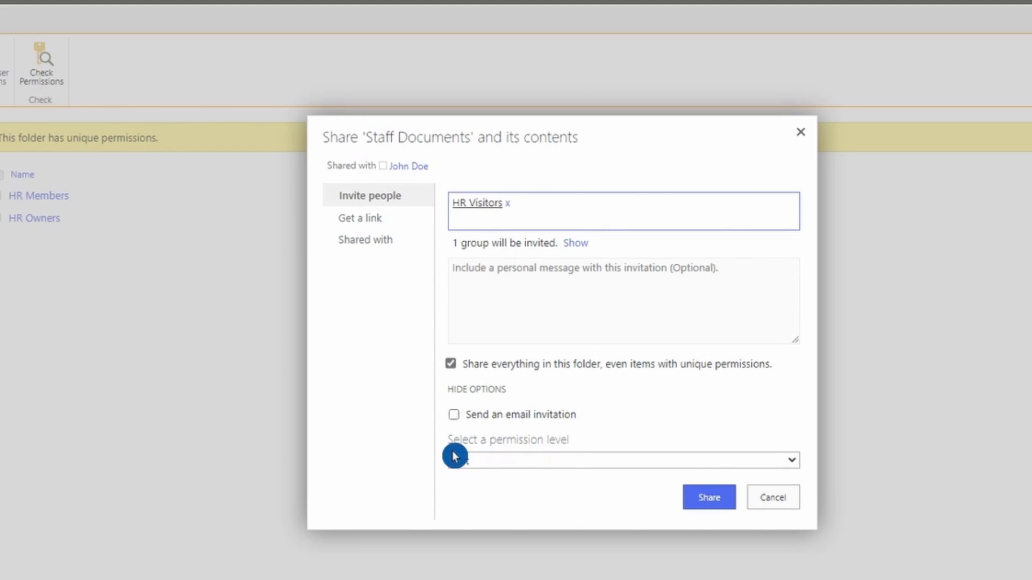
click(567, 462)
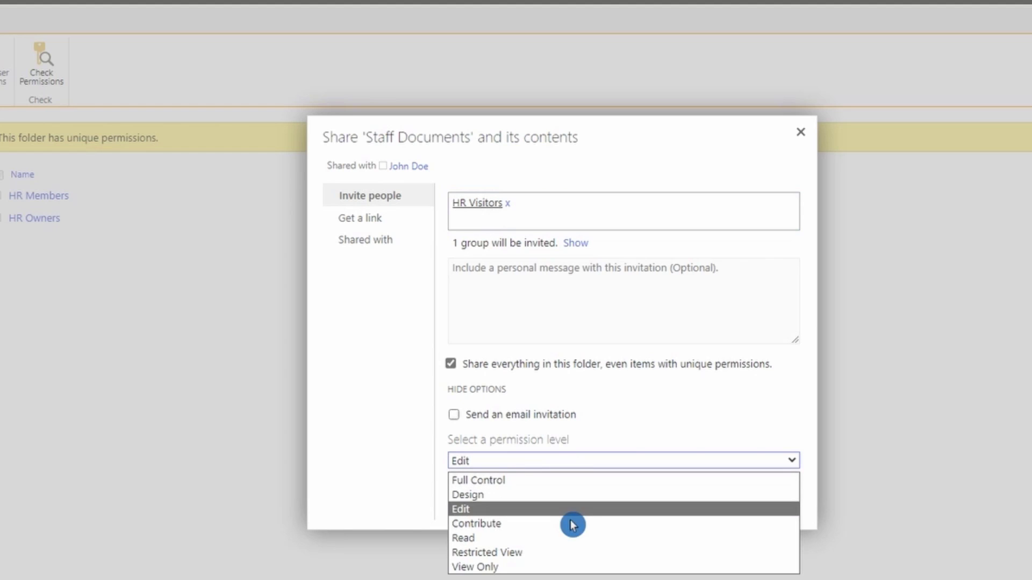
click(582, 556)
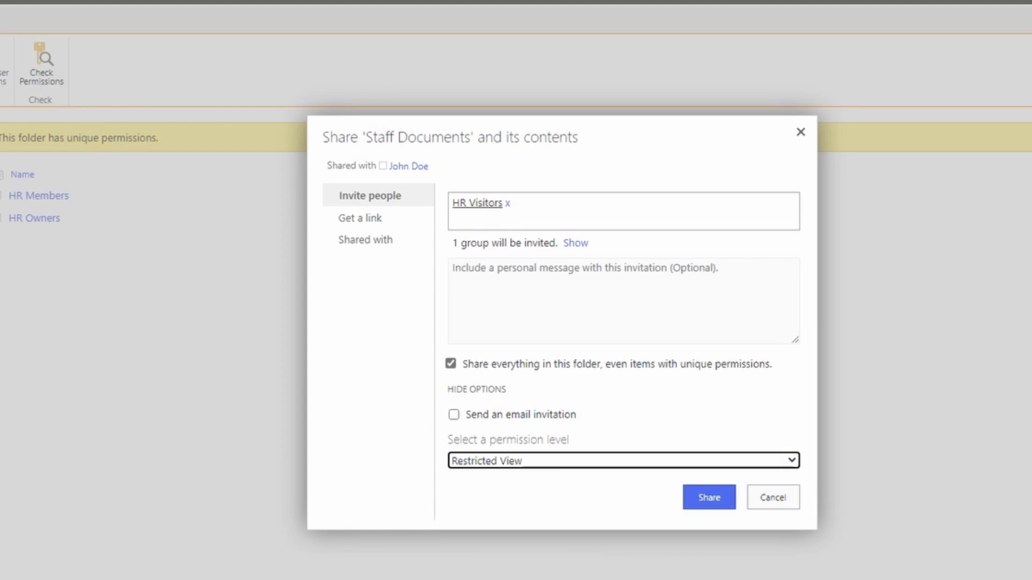
click(710, 500)
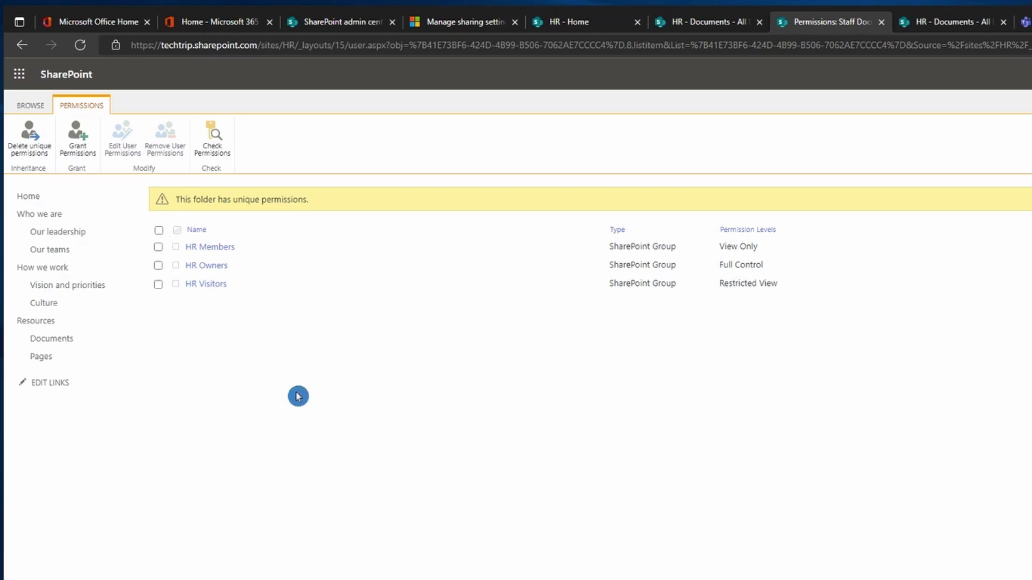
key(ctrl+shift+Tab)
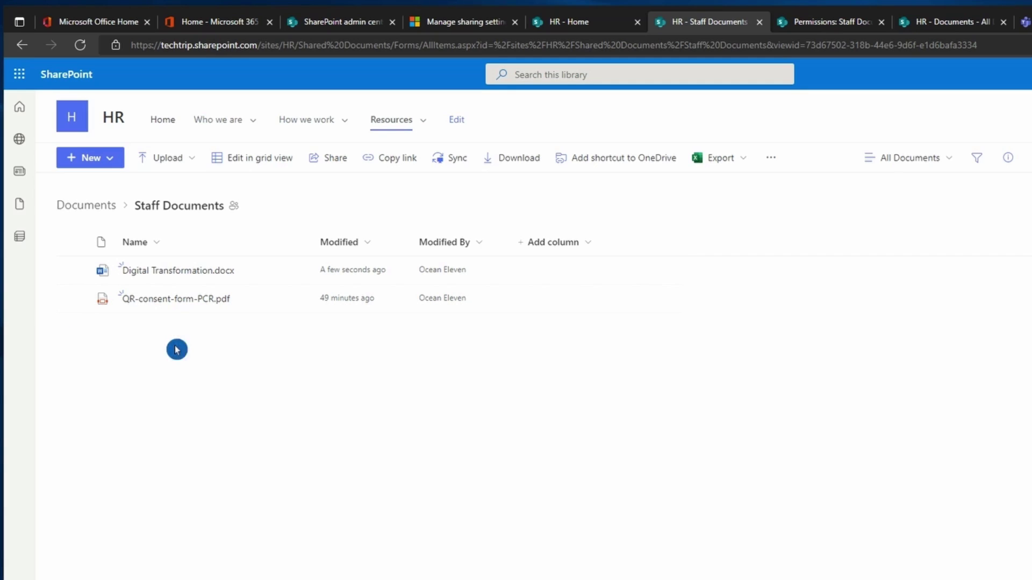
- Show who has access to QR-consent-form-PCR.pdf: HR Owners, HR Visitors and HR Members
click(295, 301)
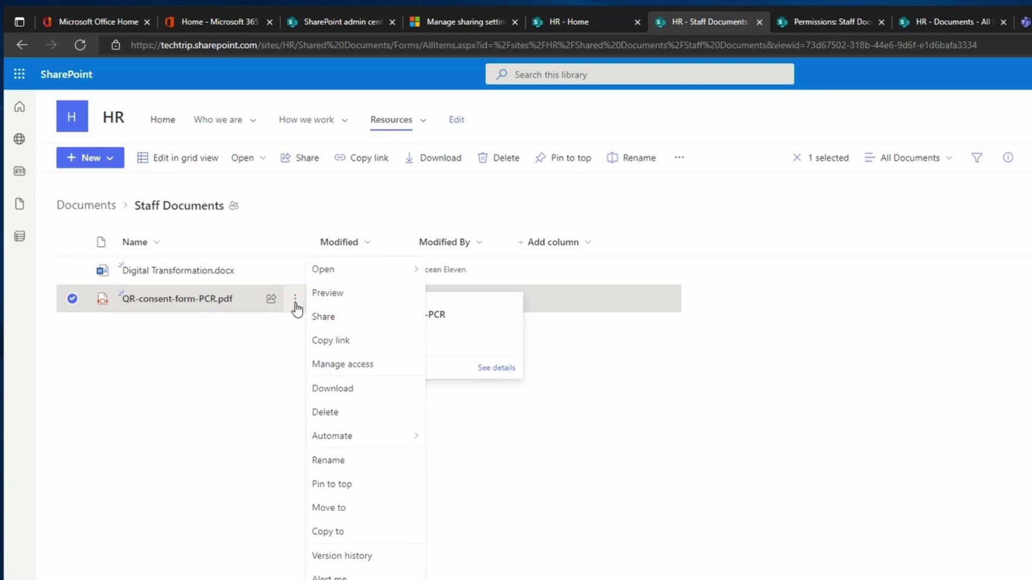
click(375, 367)
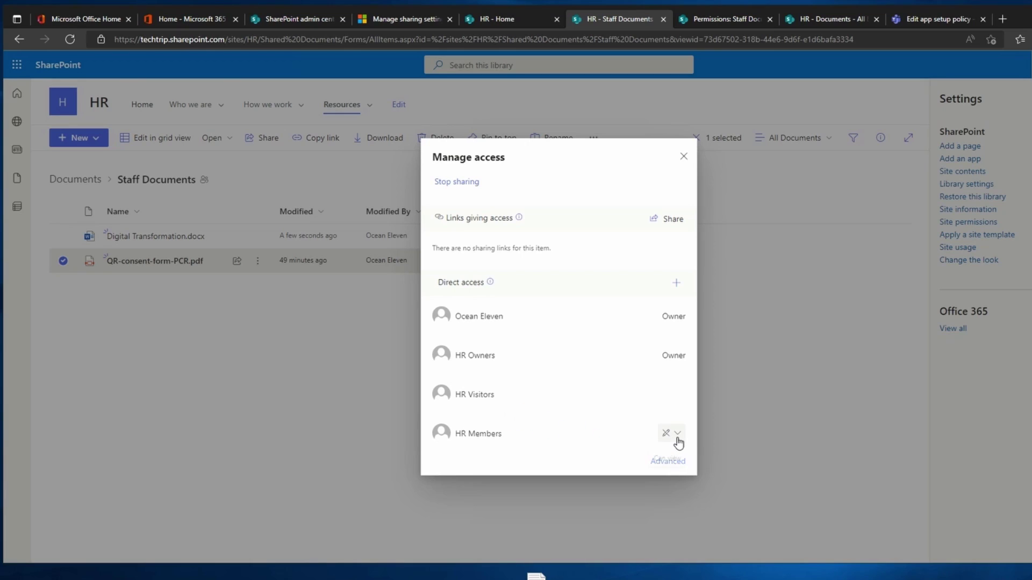
- Stop sharing QR-consent-form-PCR.pdf with HR Members and close its access settings
click(676, 435)
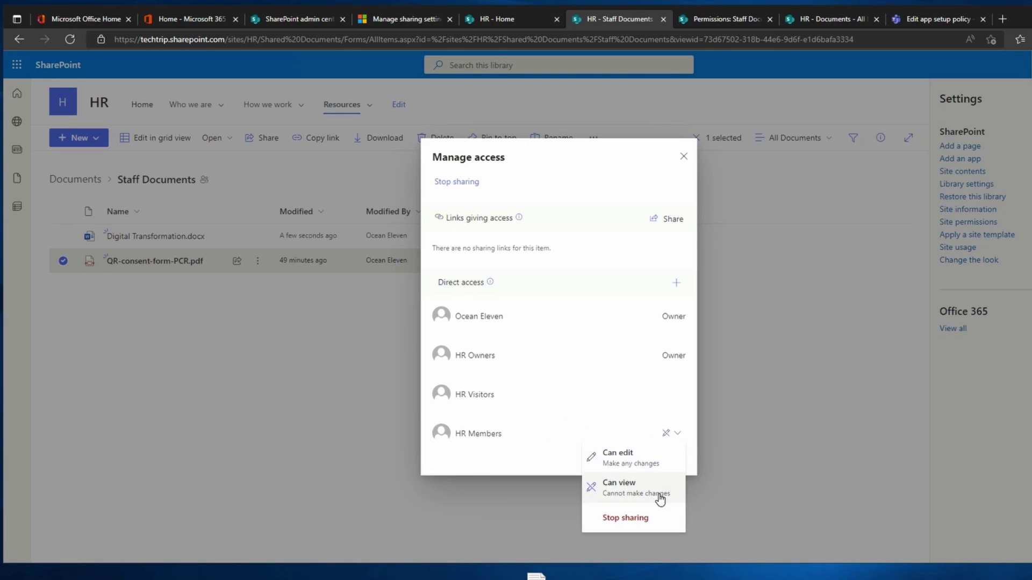
click(663, 531)
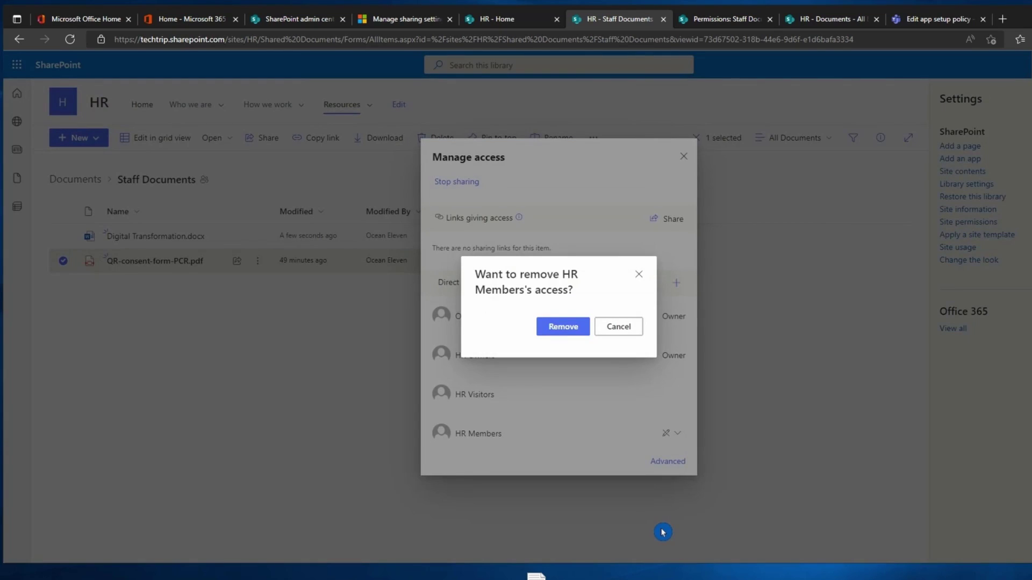
click(563, 328)
click(282, 426)
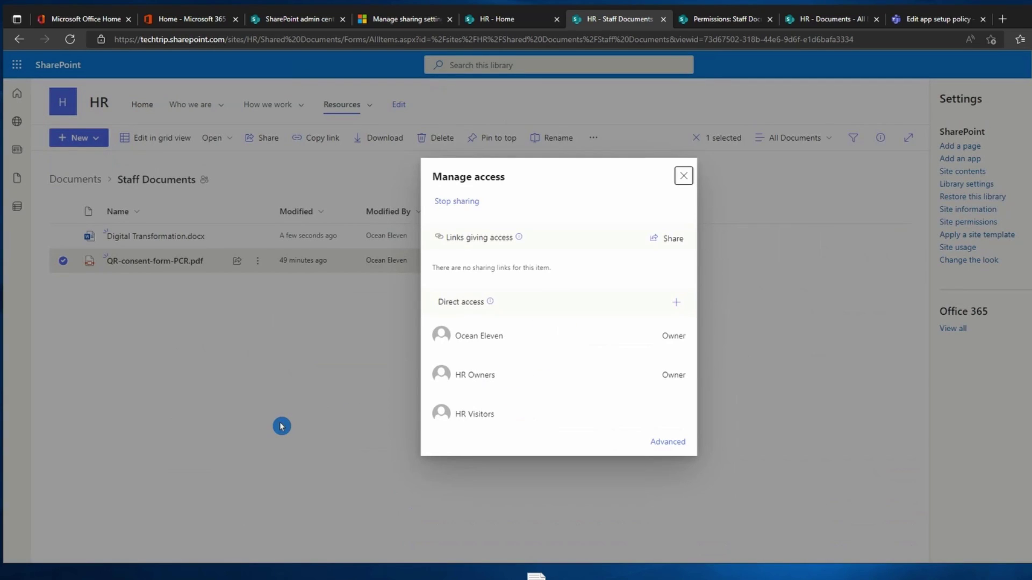
click(683, 177)
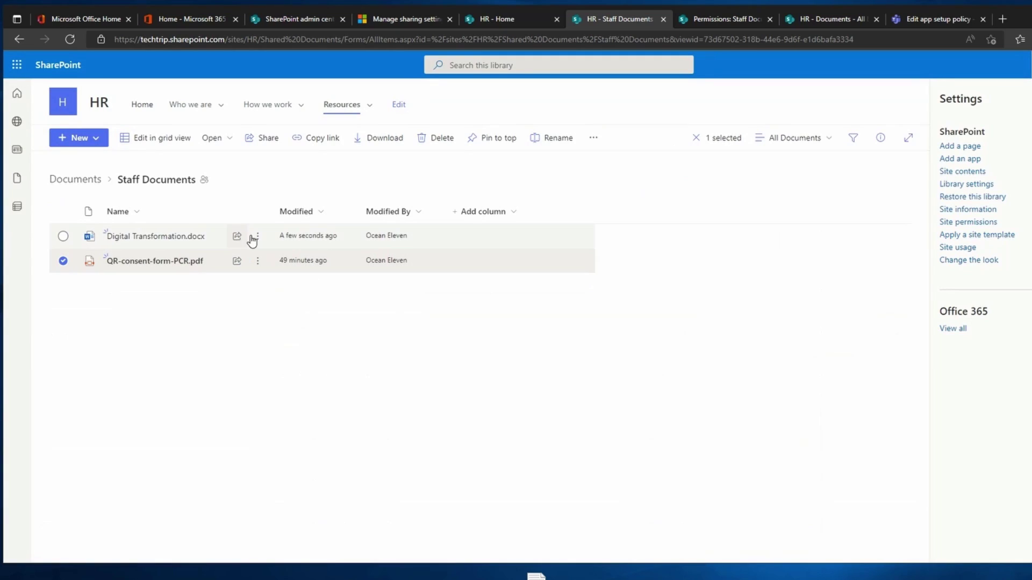
- Open Manage access for Digital Transformation.docx to see who has access
click(63, 236)
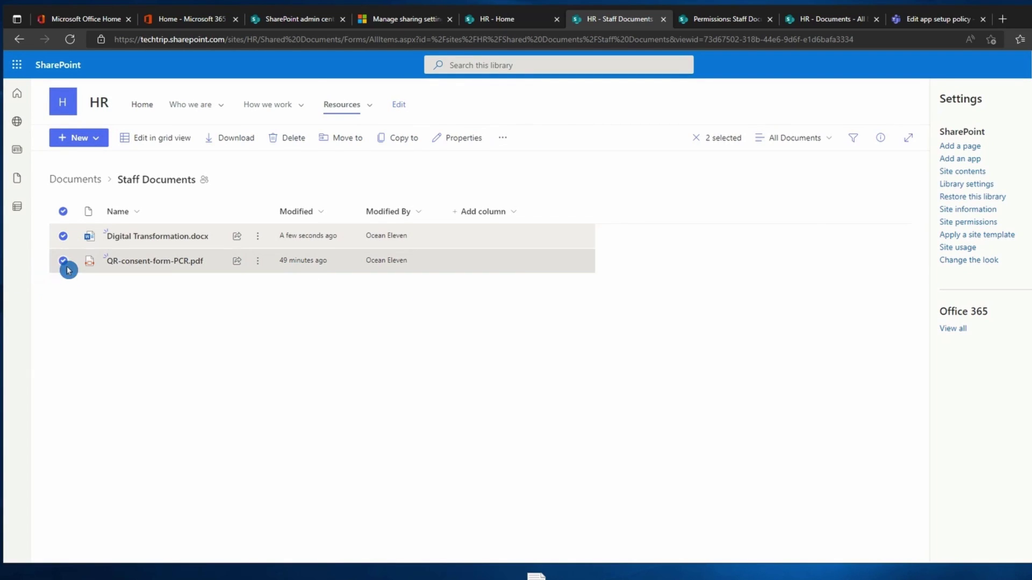
click(64, 261)
click(259, 237)
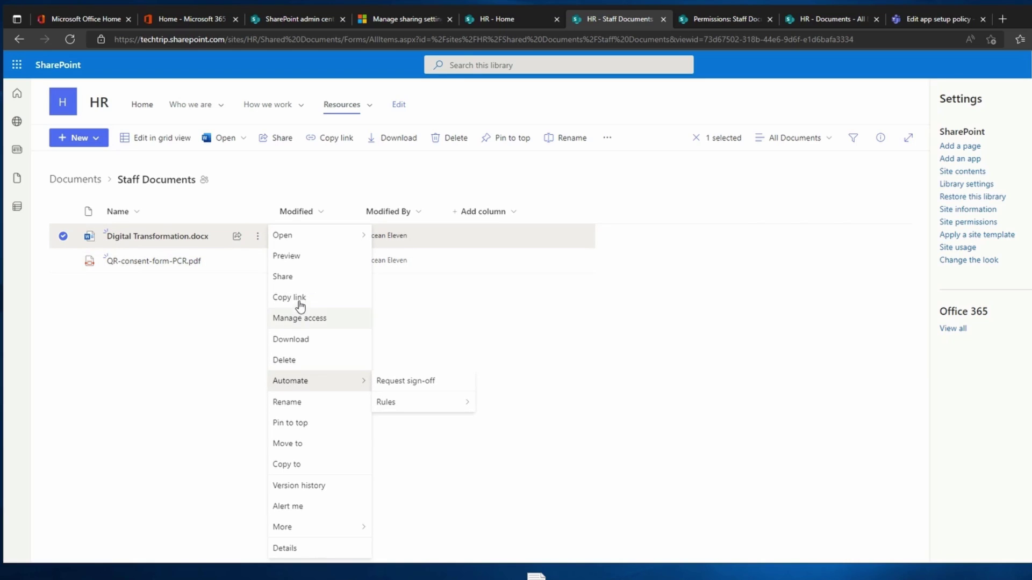
click(306, 322)
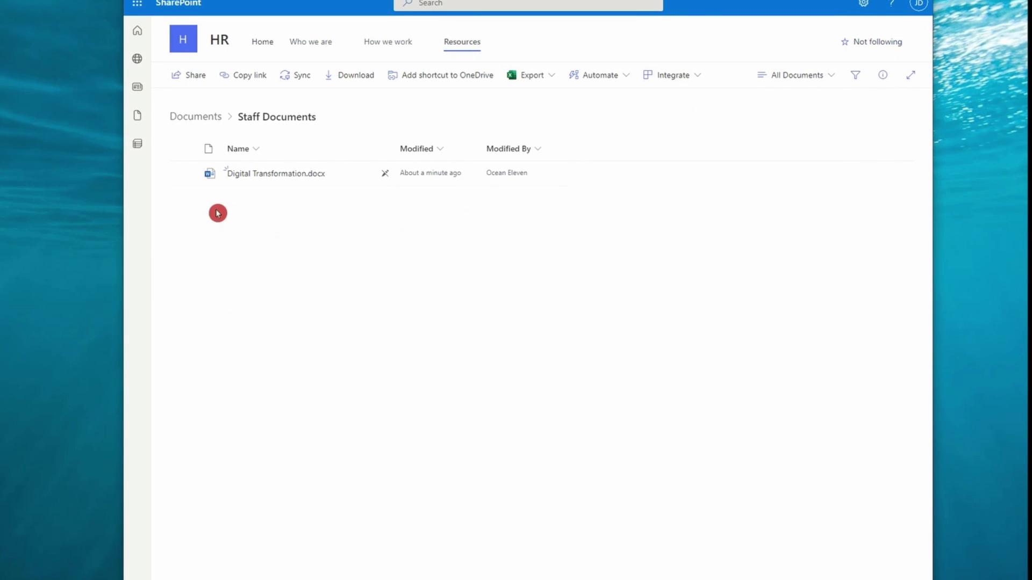
- Dismiss the file preview card in the member's Staff Documents view, which lists only Digital Transformation.docx
mouse_move(305, 187)
click(278, 292)
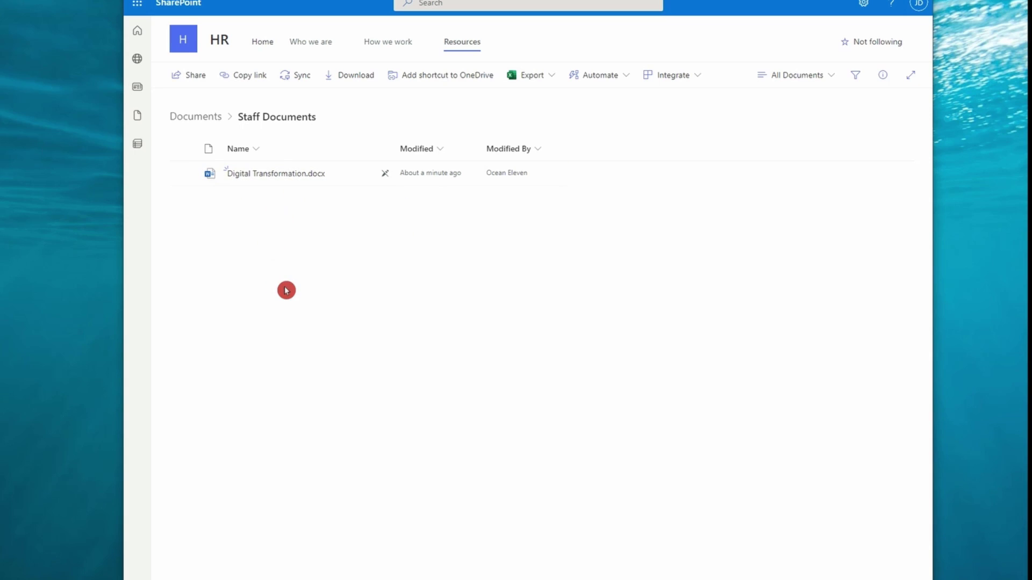